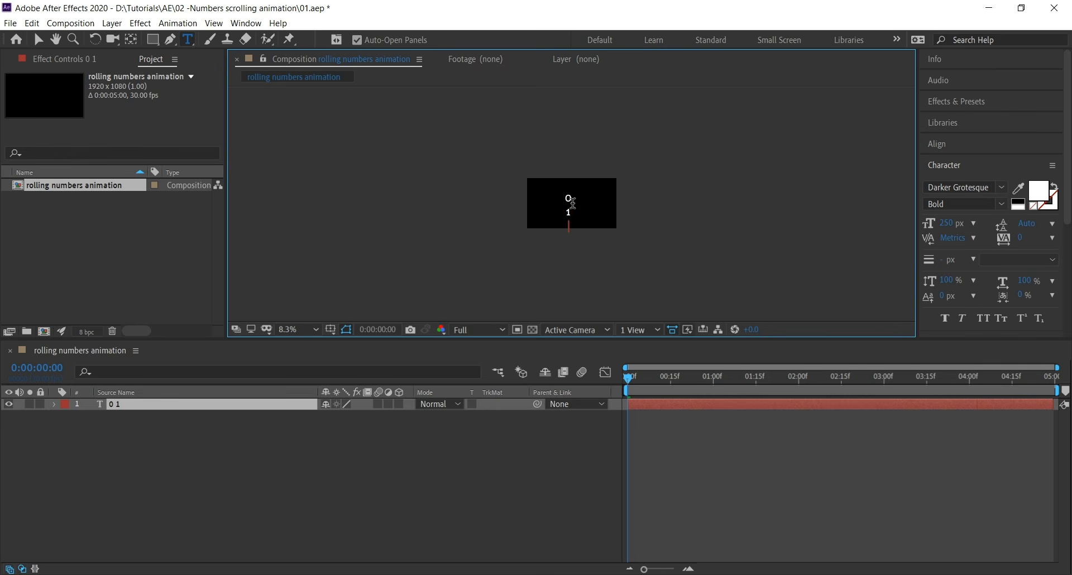
# Finish the vertical digit column with 7, 8 and 9, commit the text, and move the text layer upward
pyautogui.write('7 8 9')
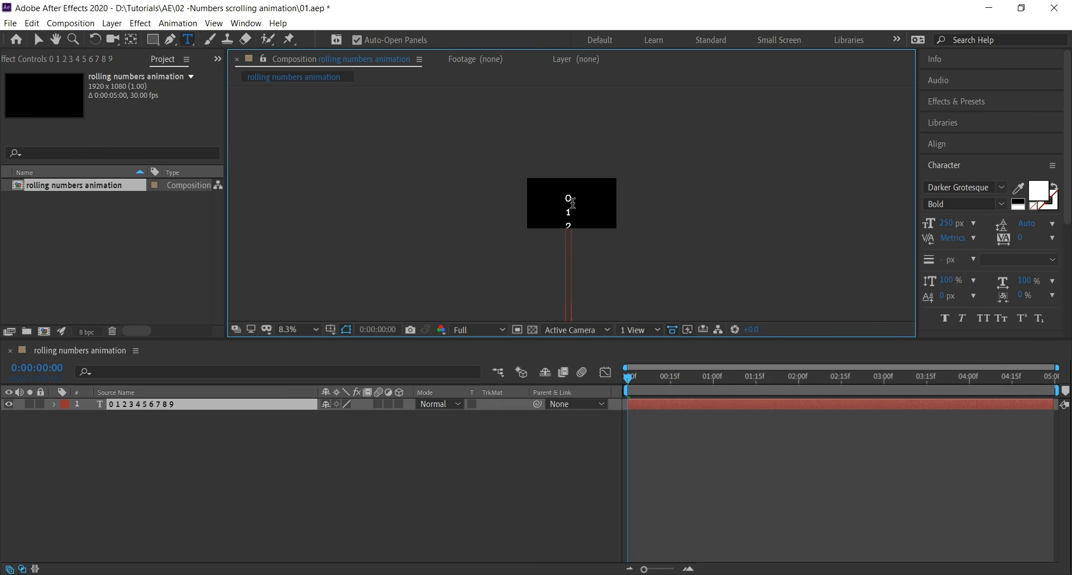
pyautogui.press('KP_Enter')
pyautogui.scroll(4, 567, 213)
pyautogui.press('v')
pyautogui.moveTo(578, 244); pyautogui.dragTo(577, 117)
pyautogui.moveTo(581, 214); pyautogui.dragTo(579, 110)
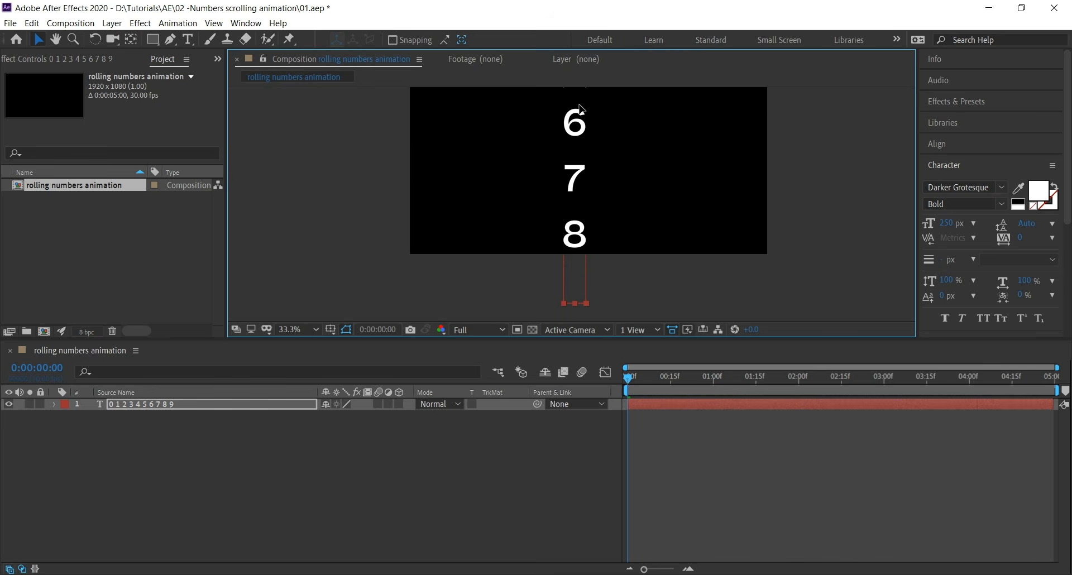
pyautogui.moveTo(583, 224); pyautogui.dragTo(581, 124)
# Copy the 0–9 digit column and paste it four more times below itself, then exit text editing
pyautogui.doubleClick(582, 140)
pyautogui.scroll(-1, 582, 158)
pyautogui.scroll(-2, 581, 158)
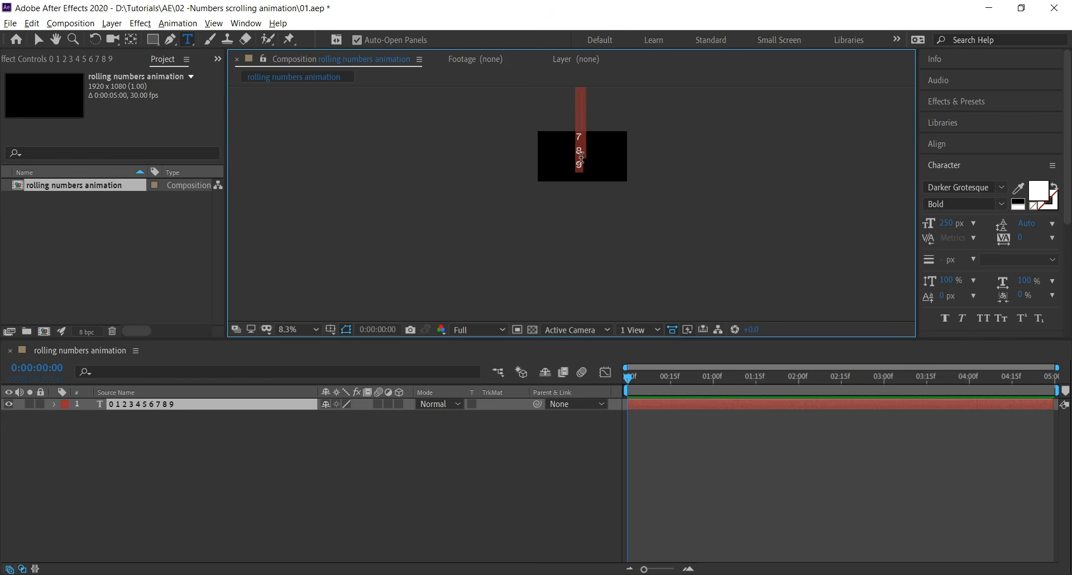
pyautogui.hotkey('ctrl', 'c')
pyautogui.press('Right')
pyautogui.press('Return')
pyautogui.hotkey('ctrl', 'v')
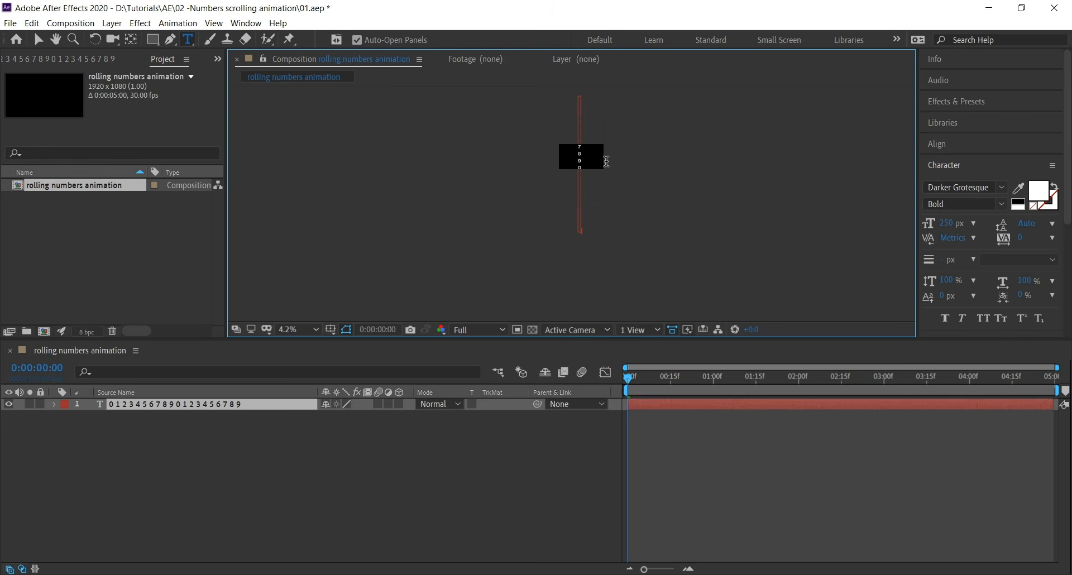
pyautogui.press('Return')
pyautogui.hotkey('ctrl', 'v')
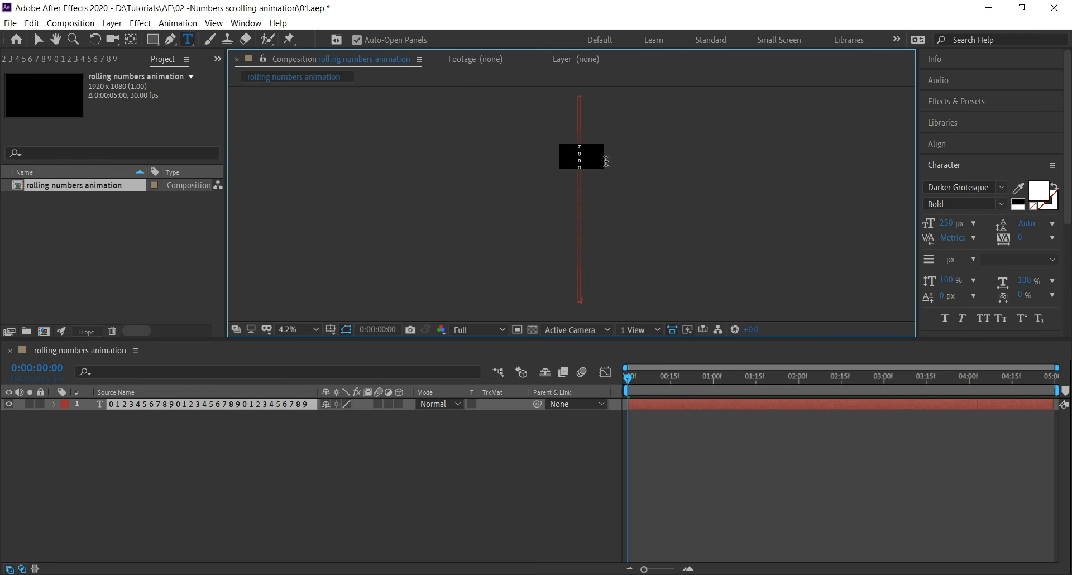
pyautogui.press('Return')
pyautogui.hotkey('ctrl', 'v')
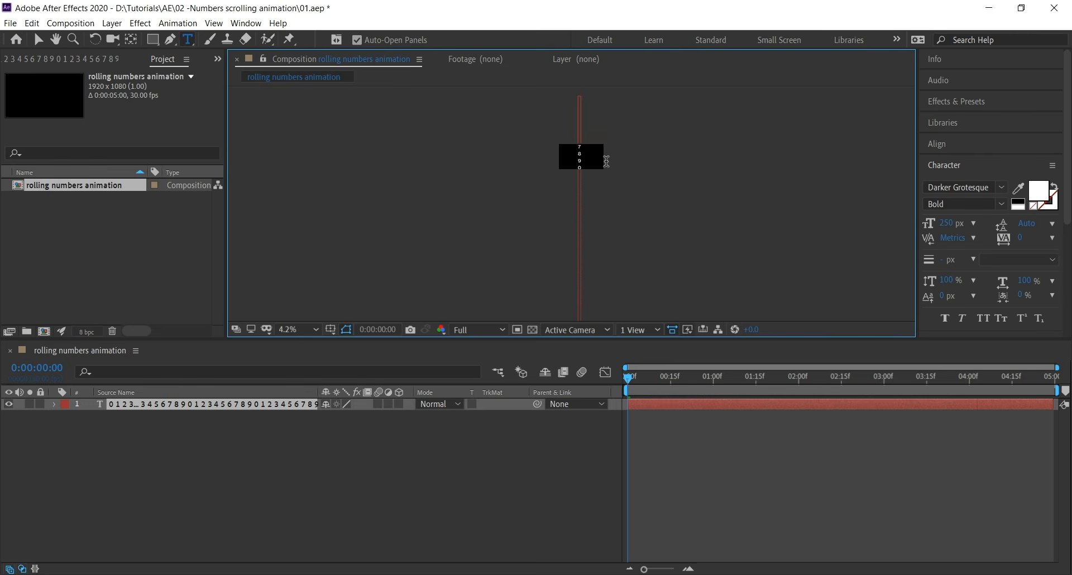
pyautogui.press('Return')
pyautogui.hotkey('ctrl', 'v')
pyautogui.hotkey('ctrl', 'Return')
# Append a final 0 on a new line at the bottom of the digit column
pyautogui.scroll(1, 596, 169)
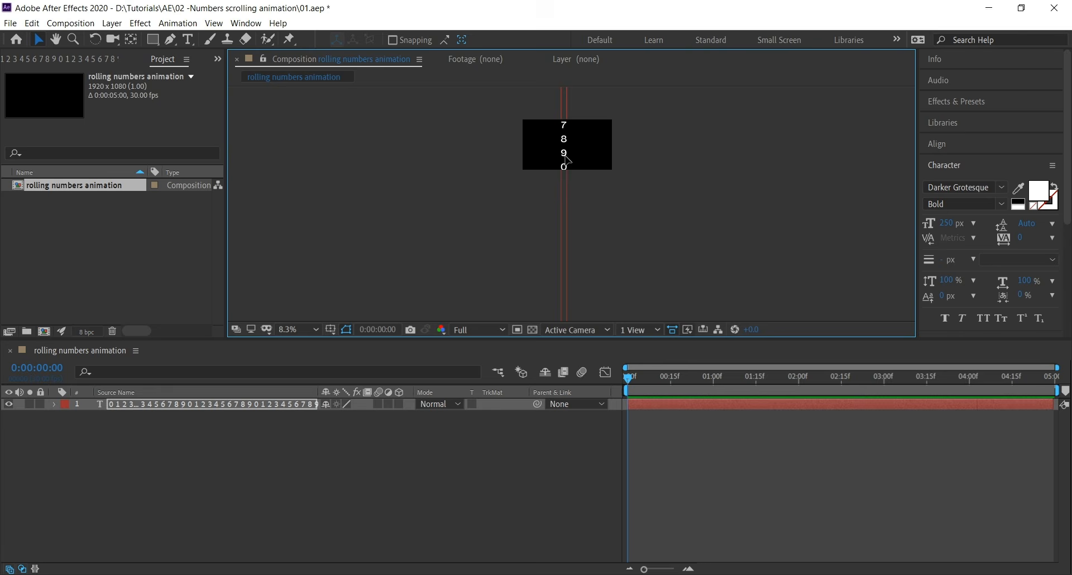
pyautogui.moveTo(565, 246); pyautogui.dragTo(564, 87)
pyautogui.moveTo(564, 209); pyautogui.dragTo(567, 171)
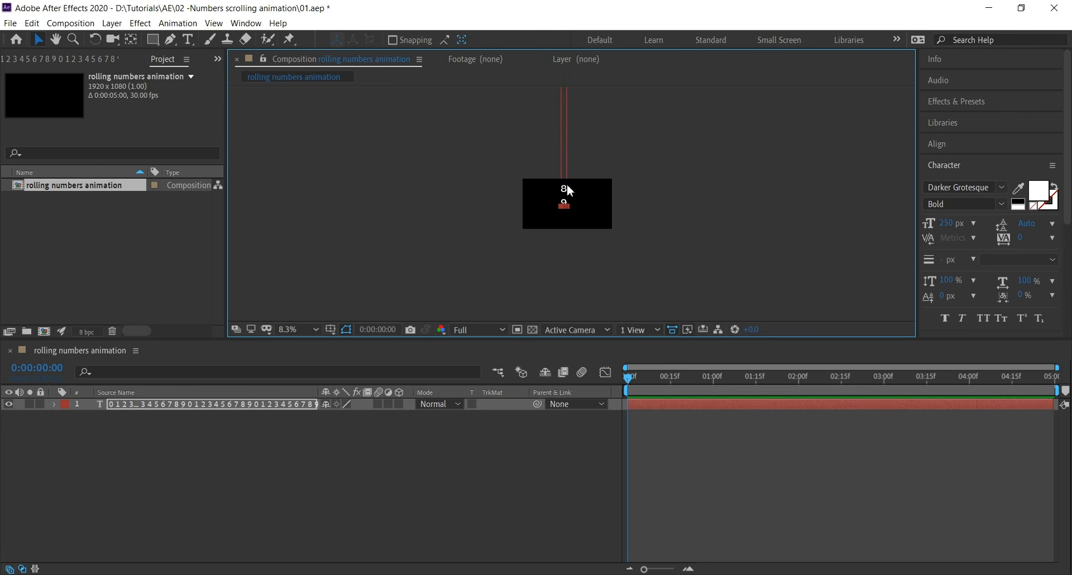
pyautogui.doubleClick(564, 186)
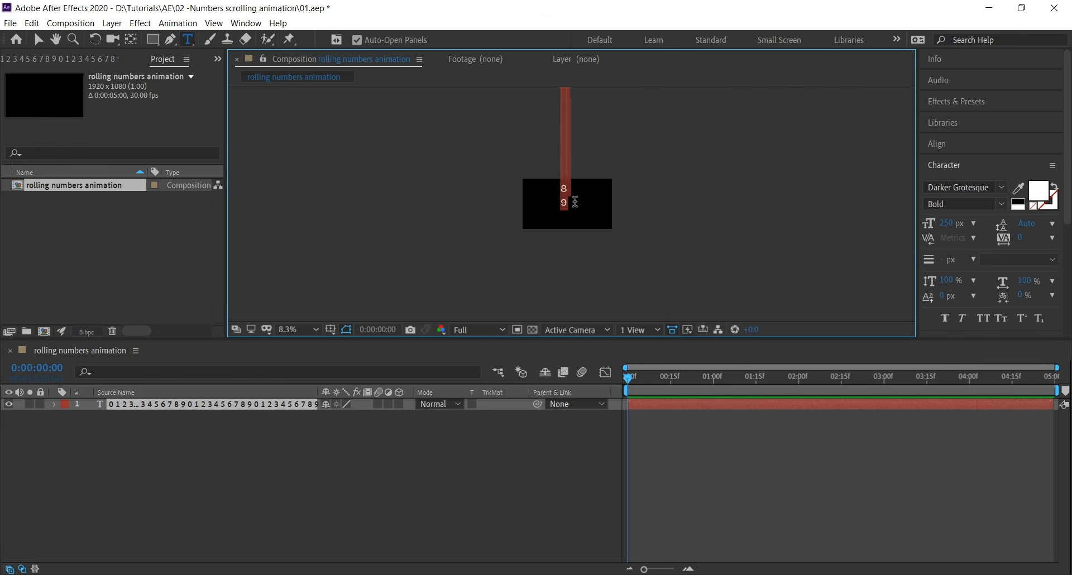
pyautogui.click(575, 202)
pyautogui.press('Return')
pyautogui.write('0')
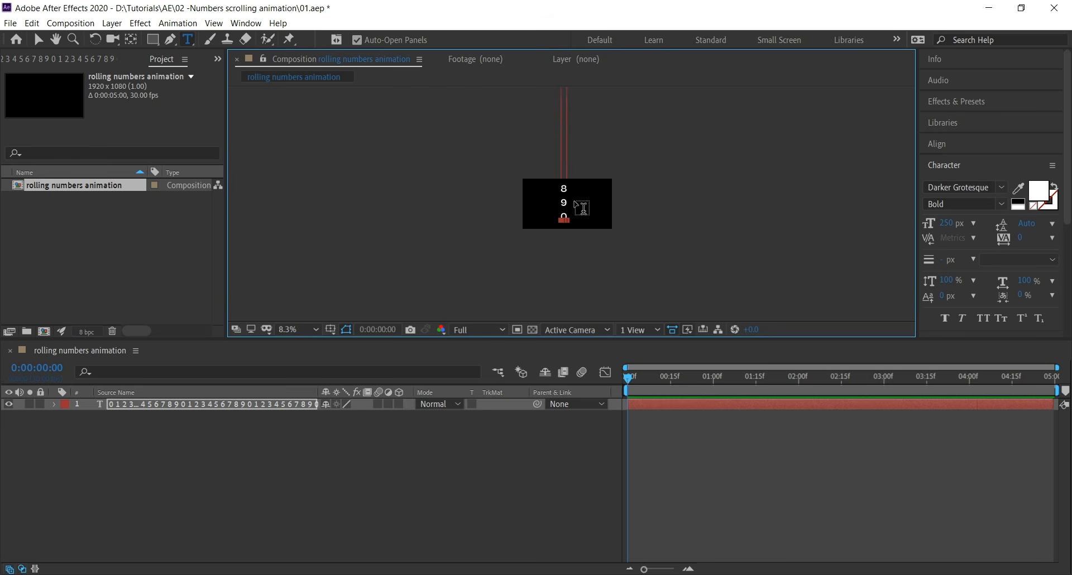
pyautogui.press('Escape')
# Align the text layer to the composition's horizontal and vertical centre
pyautogui.press('v')
pyautogui.click(937, 144)
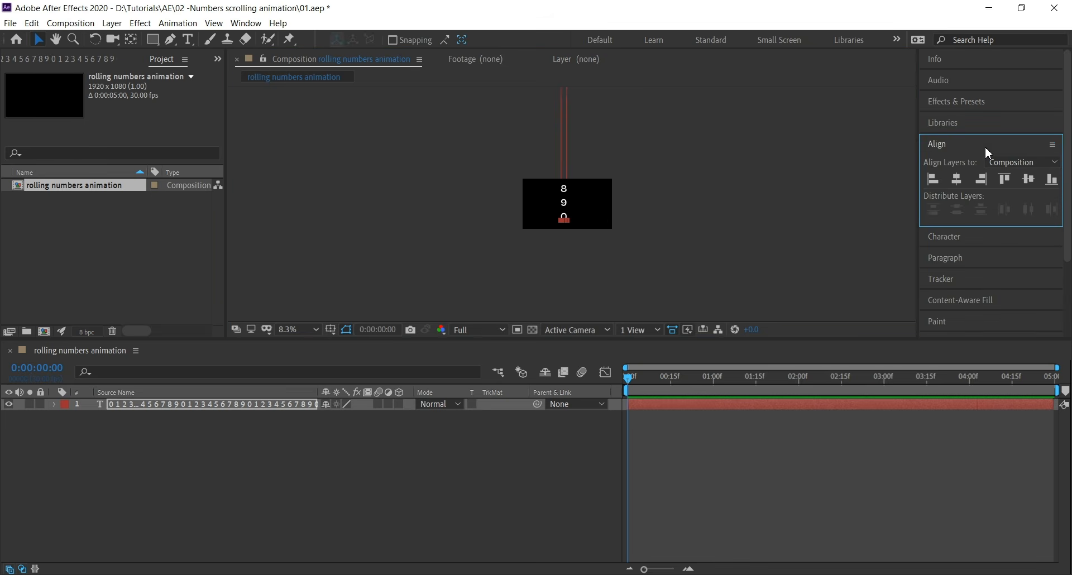
pyautogui.click(957, 178)
pyautogui.click(1028, 178)
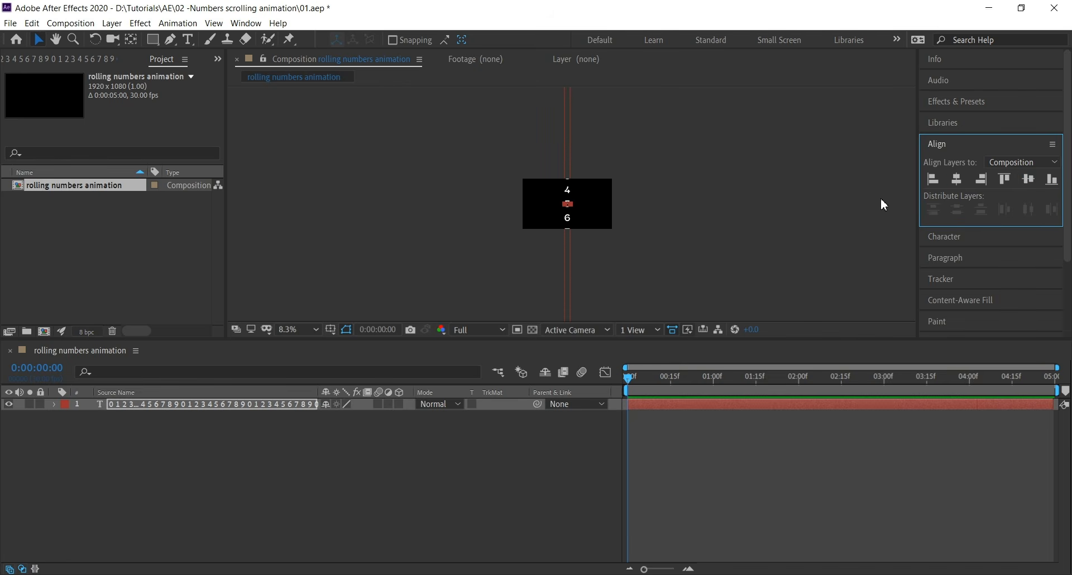
# Move the text layer so the digit 0 sits in the middle of the composition
pyautogui.click(581, 198)
pyautogui.scroll(2, 570, 189)
pyautogui.moveTo(566, 187); pyautogui.dragTo(579, 361)
pyautogui.moveTo(567, 129); pyautogui.dragTo(565, 360)
pyautogui.moveTo(558, 147); pyautogui.dragTo(560, 230)
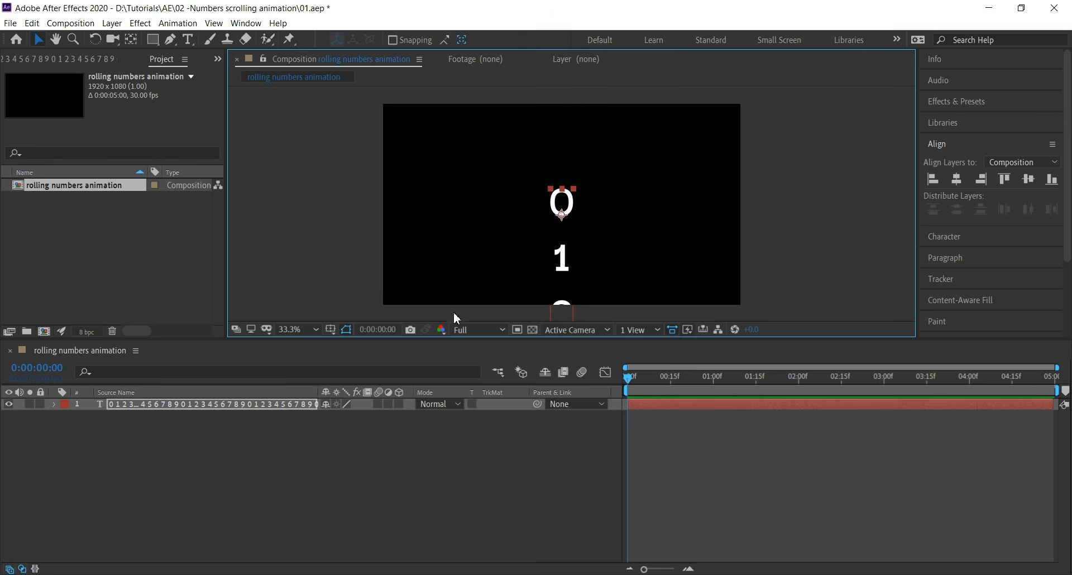
# Turn on the Title/Action Safe guides in the composition viewer
pyautogui.click(331, 330)
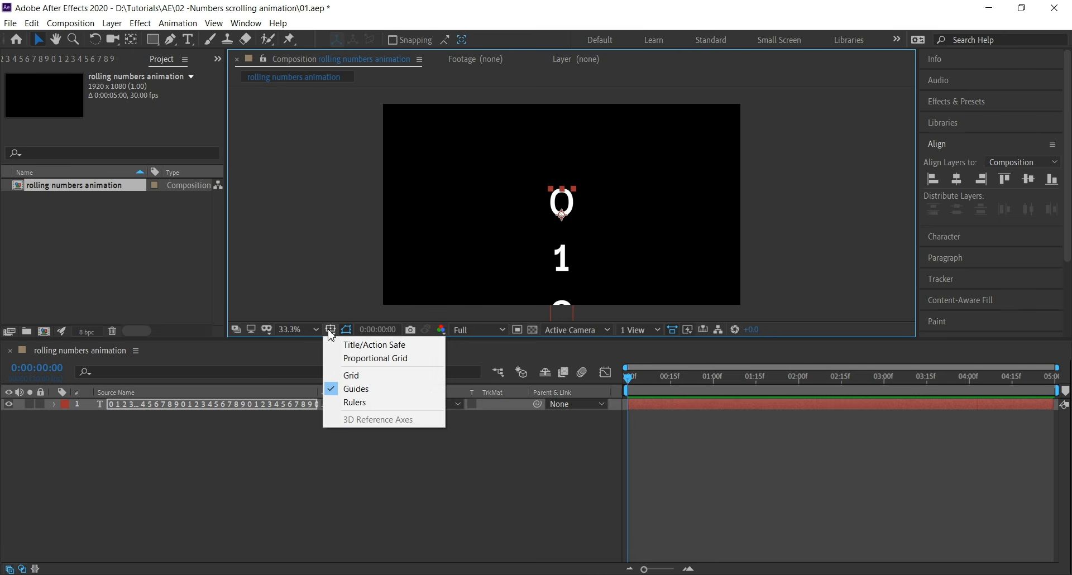
pyautogui.click(349, 345)
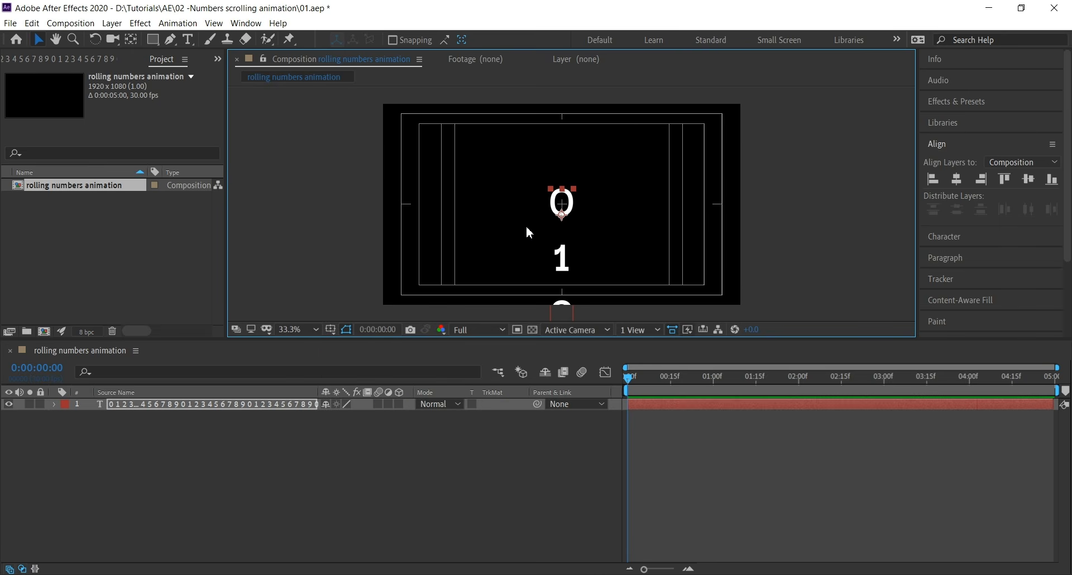
pyautogui.scroll(5, 551, 216)
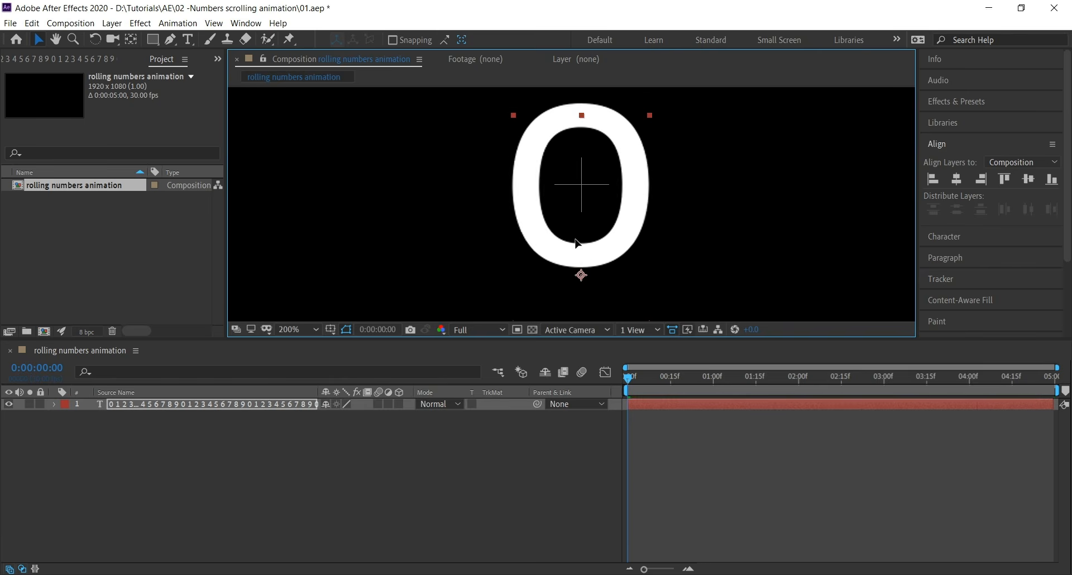
pyautogui.scroll(-3, 578, 232)
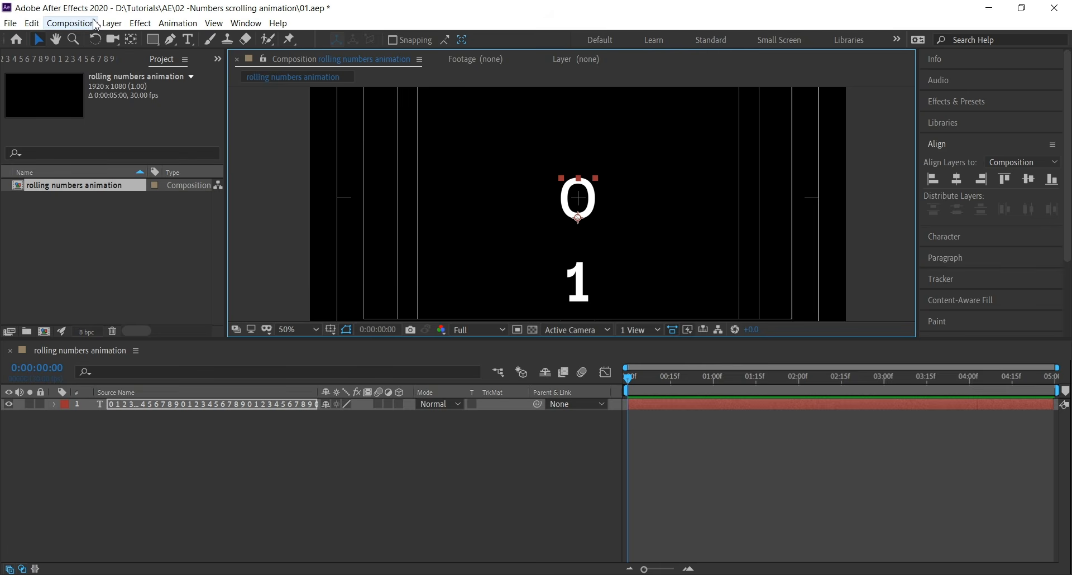
# Draw a rectangular mask around the digit 0 on the text layer
pyautogui.click(152, 43)
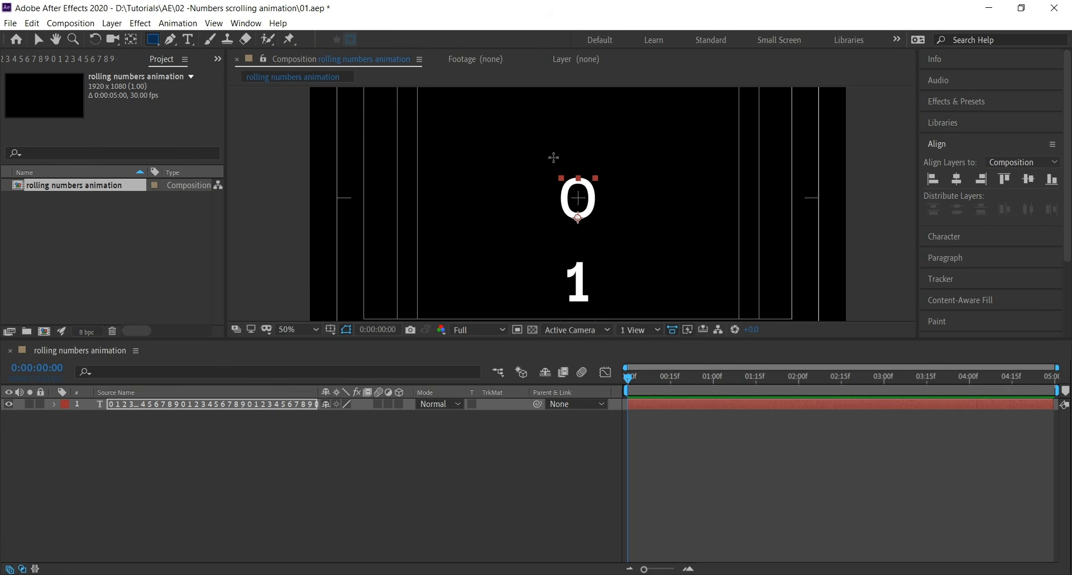
pyautogui.moveTo(553, 157); pyautogui.dragTo(604, 240)
pyautogui.click(230, 469)
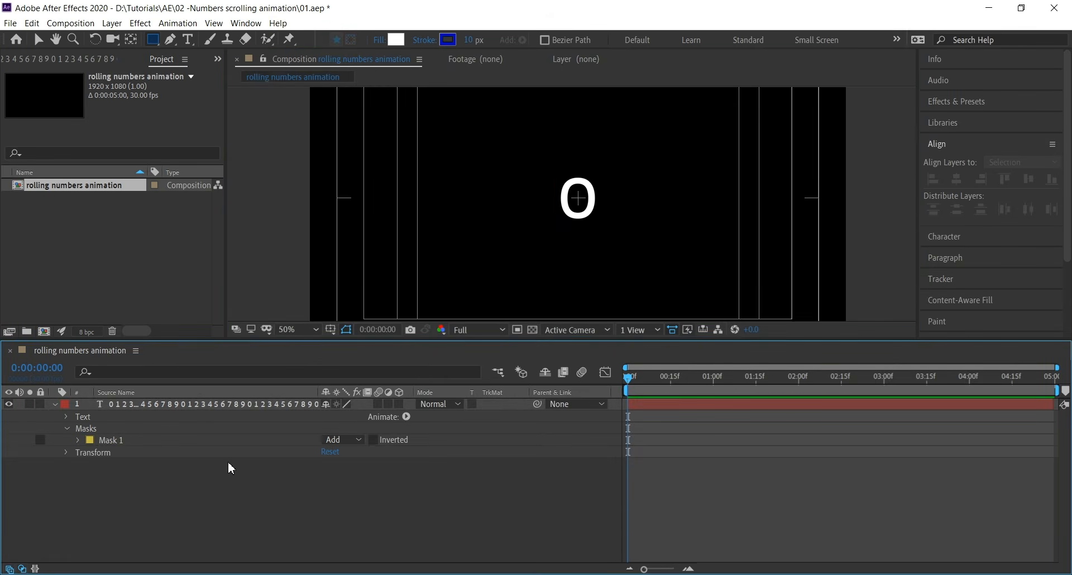
# Add a Position animator to the text layer and set a Position keyframe at the start
pyautogui.click(207, 406)
pyautogui.click(407, 418)
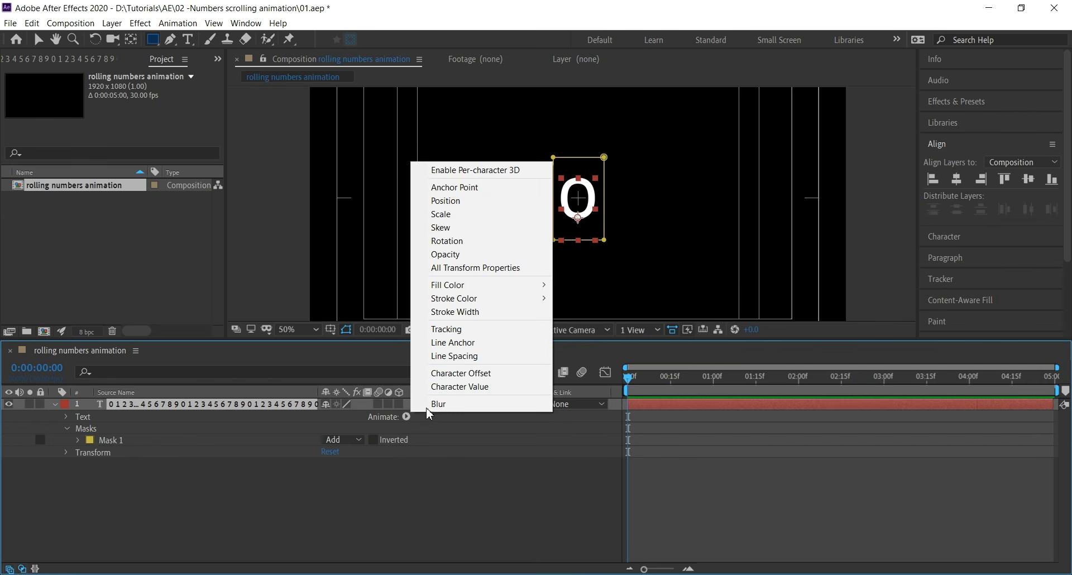
pyautogui.click(485, 200)
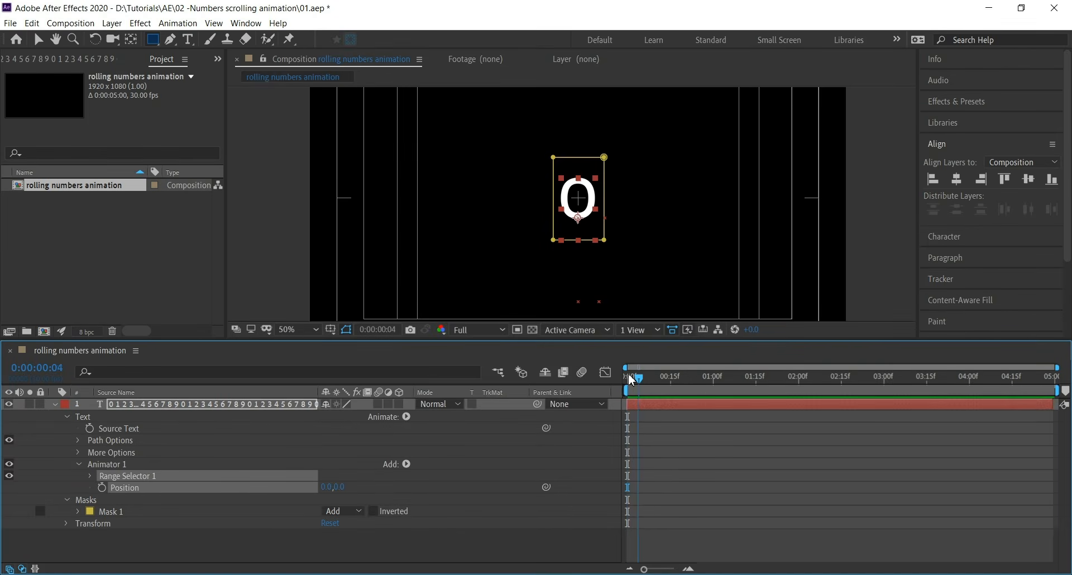
pyautogui.click(102, 488)
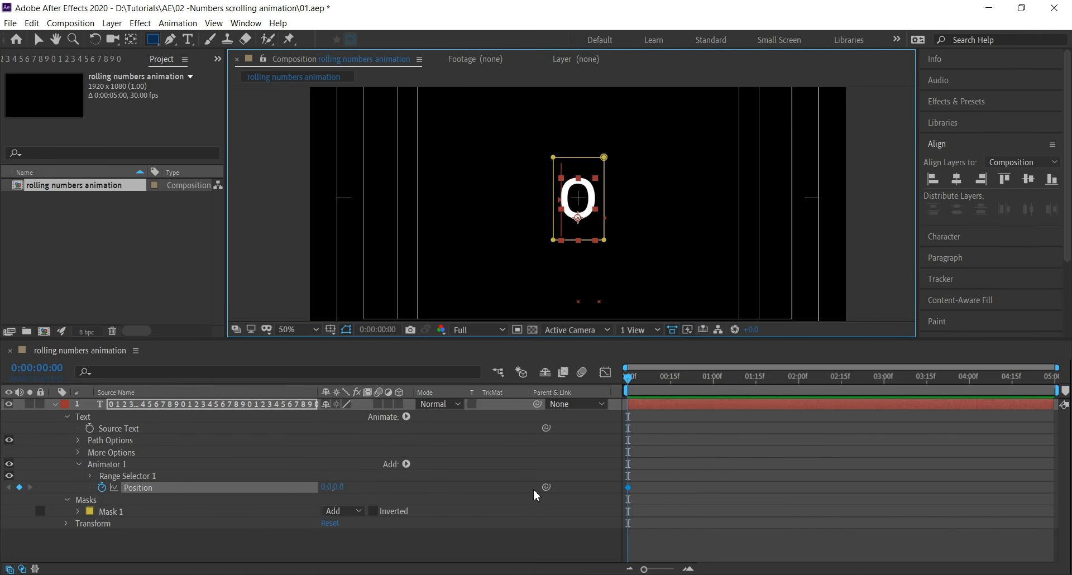
# At 0:00:03:00, set the animator's Position y value to -300
pyautogui.moveTo(694, 384); pyautogui.dragTo(884, 379)
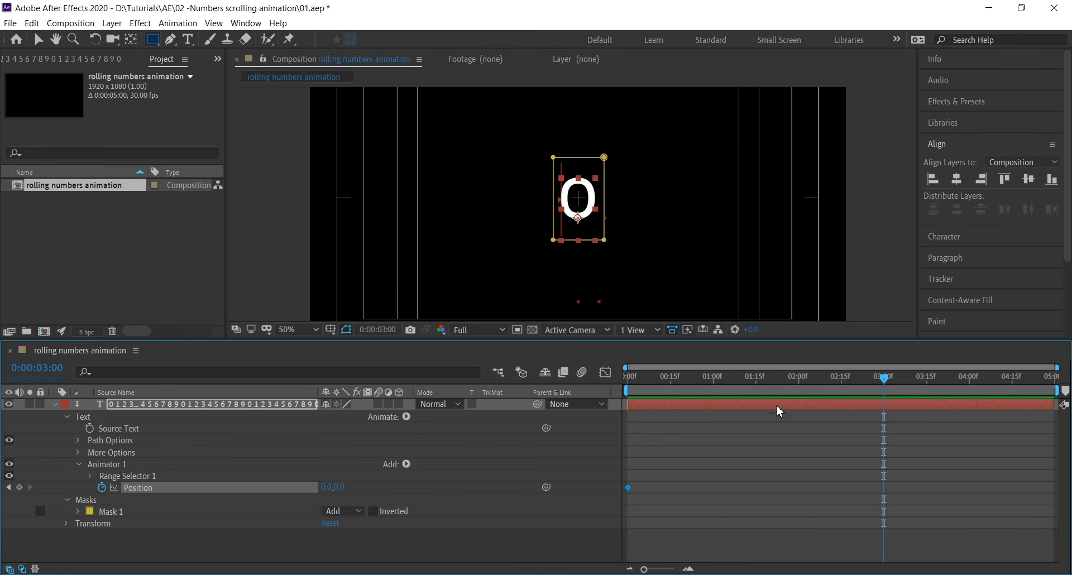
pyautogui.moveTo(338, 488); pyautogui.dragTo(145, 481)
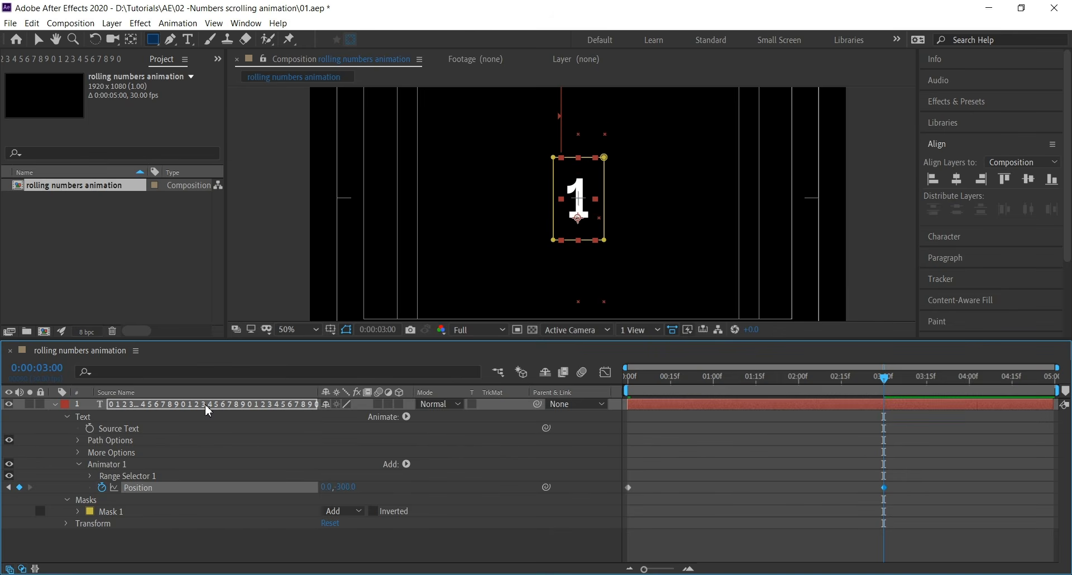
# Collapse the layer's properties and duplicate the text layer to make five layers
pyautogui.click(67, 407)
pyautogui.click(55, 404)
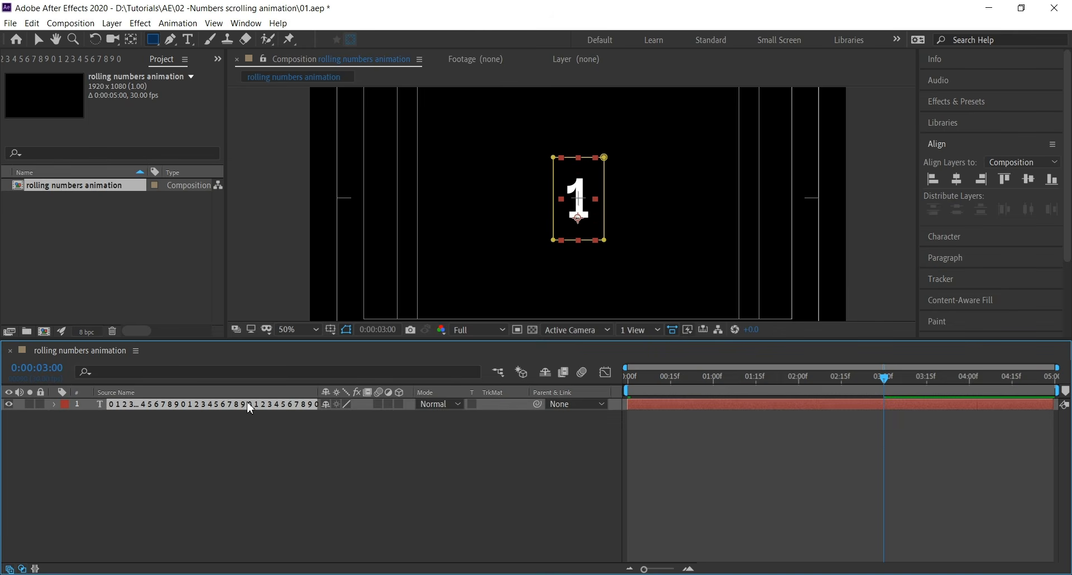
pyautogui.hotkey('ctrl', 'd')
pyautogui.hotkey('ctrl', 'd')
pyautogui.hotkey('ctrl', 'd')
pyautogui.hotkey('ctrl', 'd')
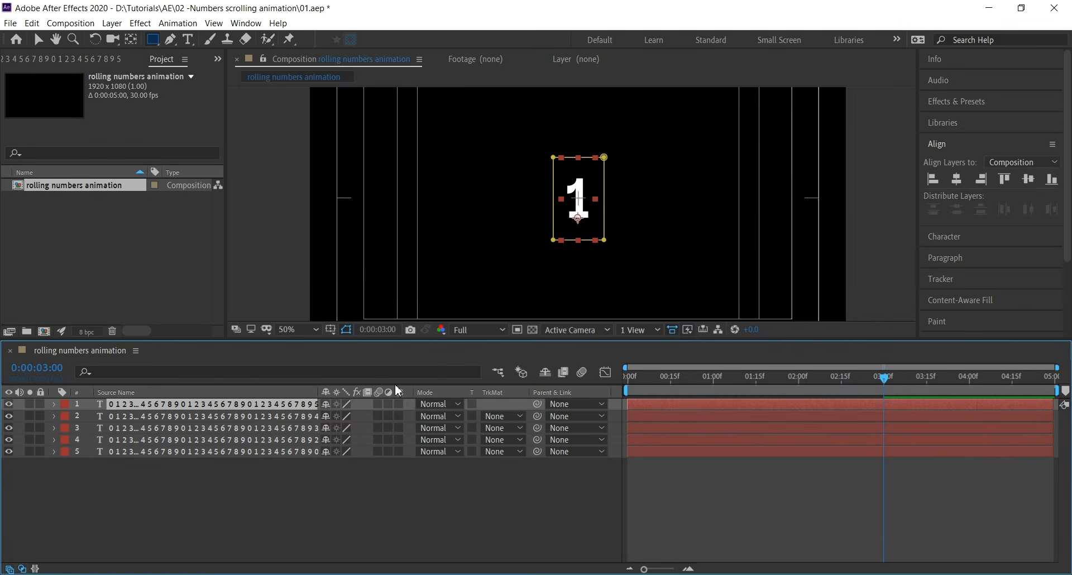
# Move the top text layer left, setting its x position to 585
pyautogui.press('v')
pyautogui.moveTo(568, 231); pyautogui.dragTo(462, 230)
pyautogui.write('p')
pyautogui.write('585')
pyautogui.press('Return')
# Move the remaining duplicate layers sideways to form a row of five digits
pyautogui.click(298, 427)
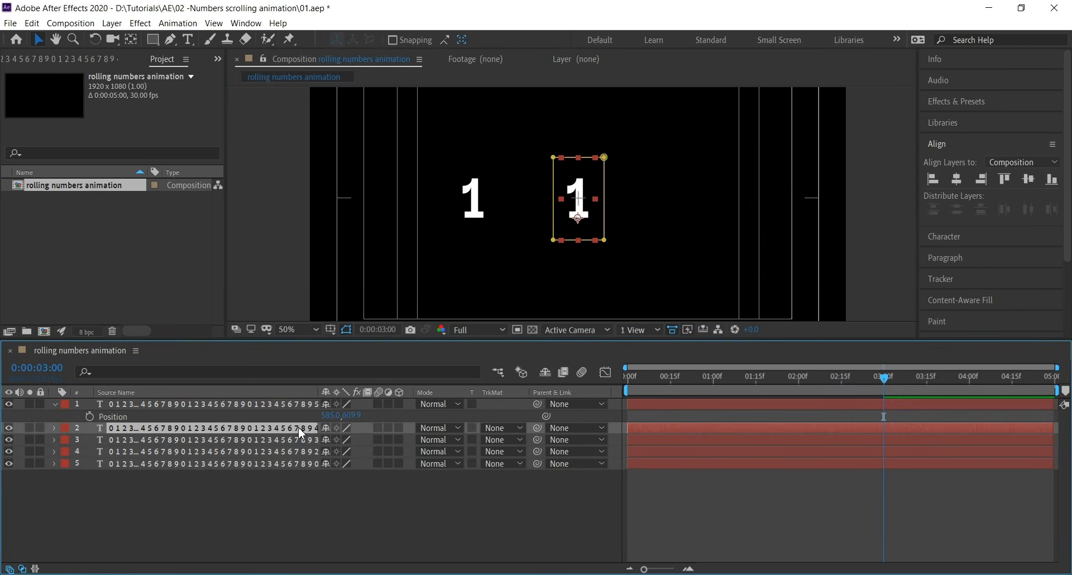
pyautogui.moveTo(578, 211); pyautogui.dragTo(670, 224)
pyautogui.click(271, 461)
pyautogui.press('p')
pyautogui.click(577, 211)
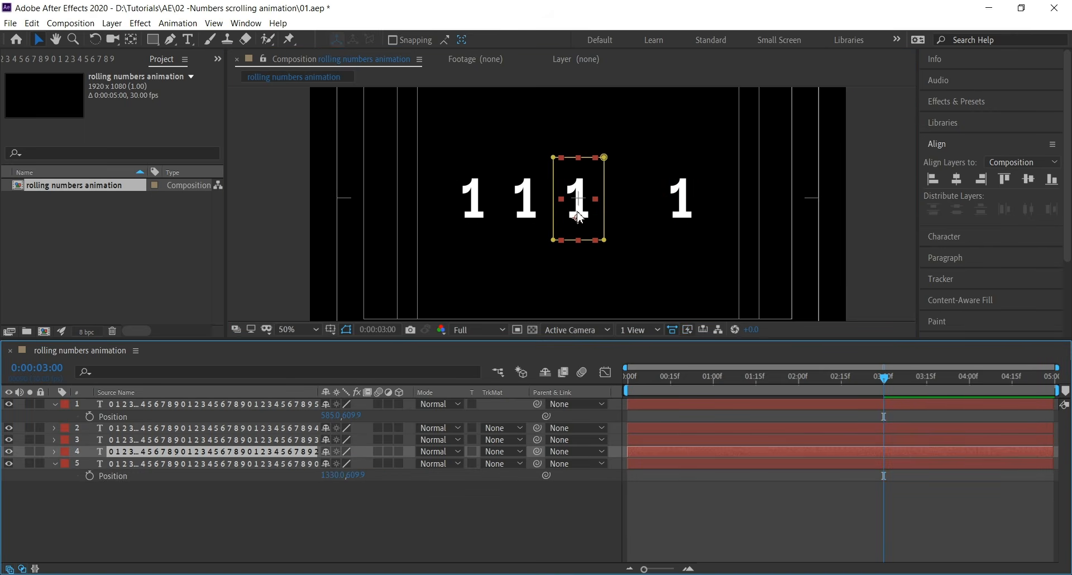
pyautogui.moveTo(577, 210); pyautogui.dragTo(630, 211)
# Select all five layers, reveal their animated Position keyframes, and return to 3 seconds
pyautogui.click(251, 438)
pyautogui.click(255, 429)
pyautogui.click(259, 394)
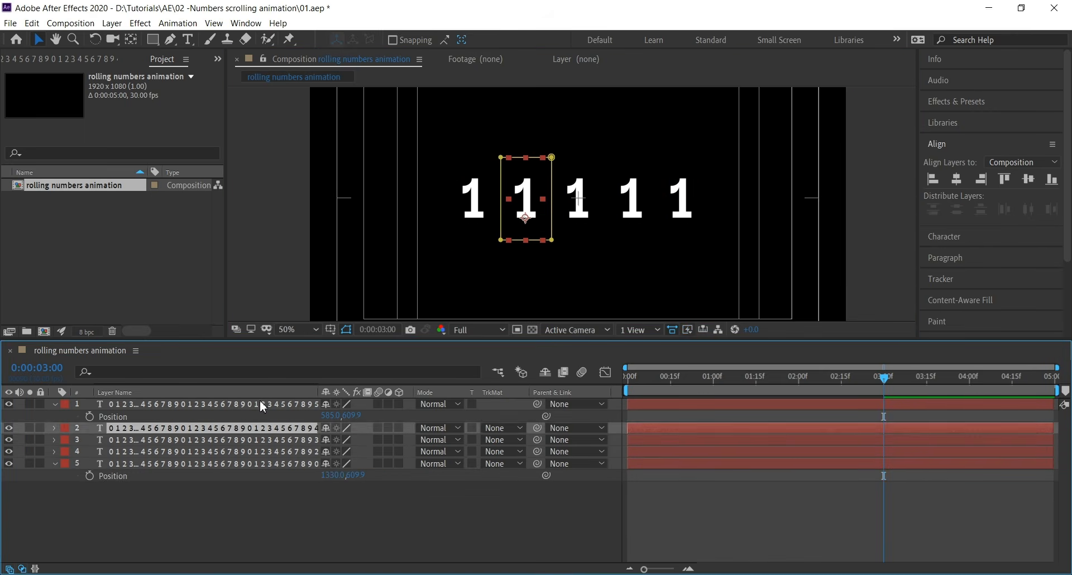
pyautogui.click(261, 404)
pyautogui.click(265, 451)
pyautogui.click(267, 463)
pyautogui.click(279, 493)
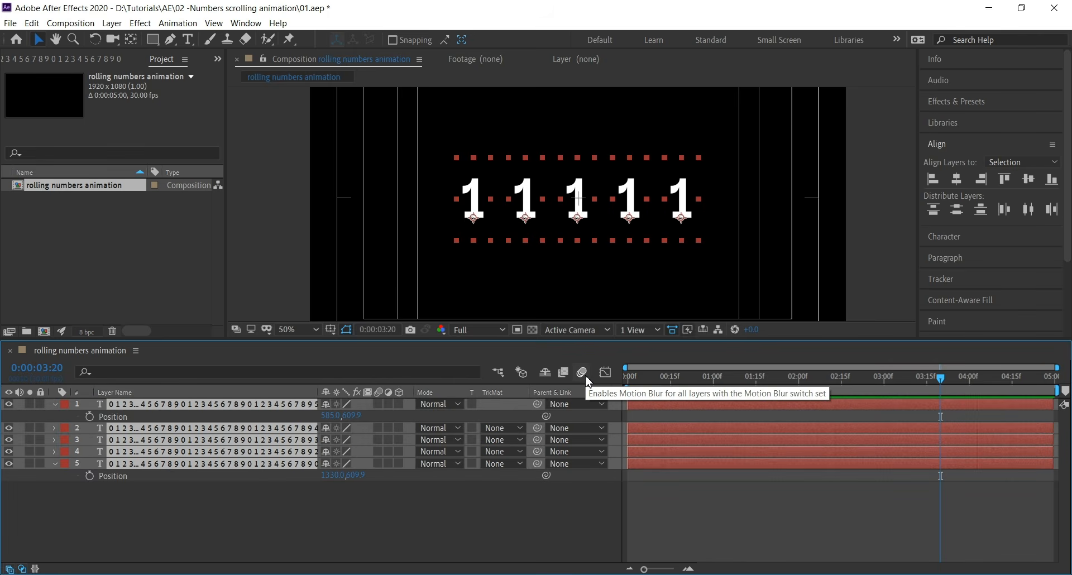
pyautogui.press('u')
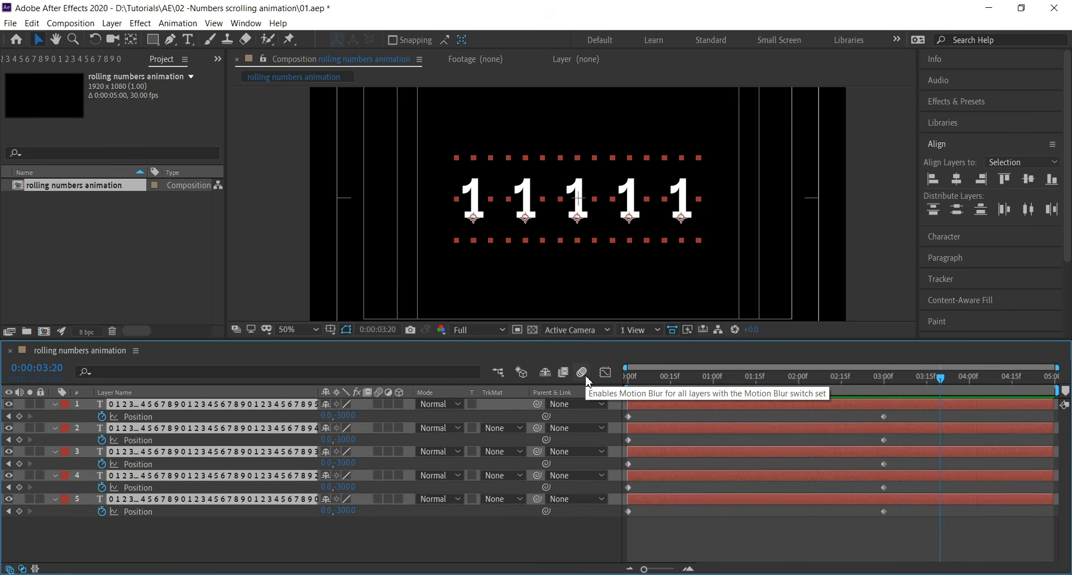
pyautogui.moveTo(677, 377); pyautogui.dragTo(888, 390)
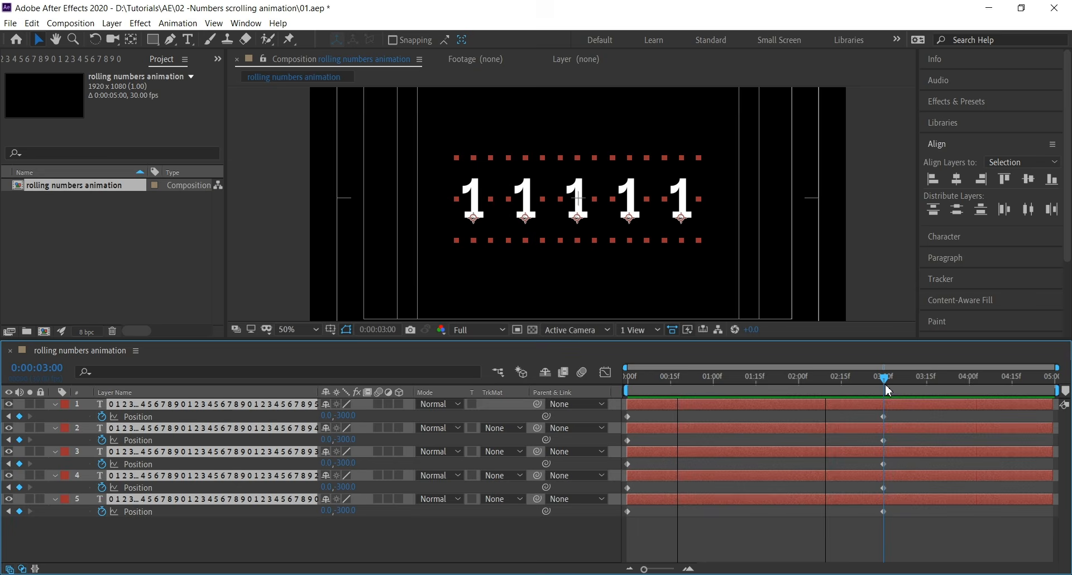
# Scrub the second layer's animator Position y value at 3 seconds so the digit 4 rolls into the mask
pyautogui.click(846, 536)
pyautogui.click(870, 405)
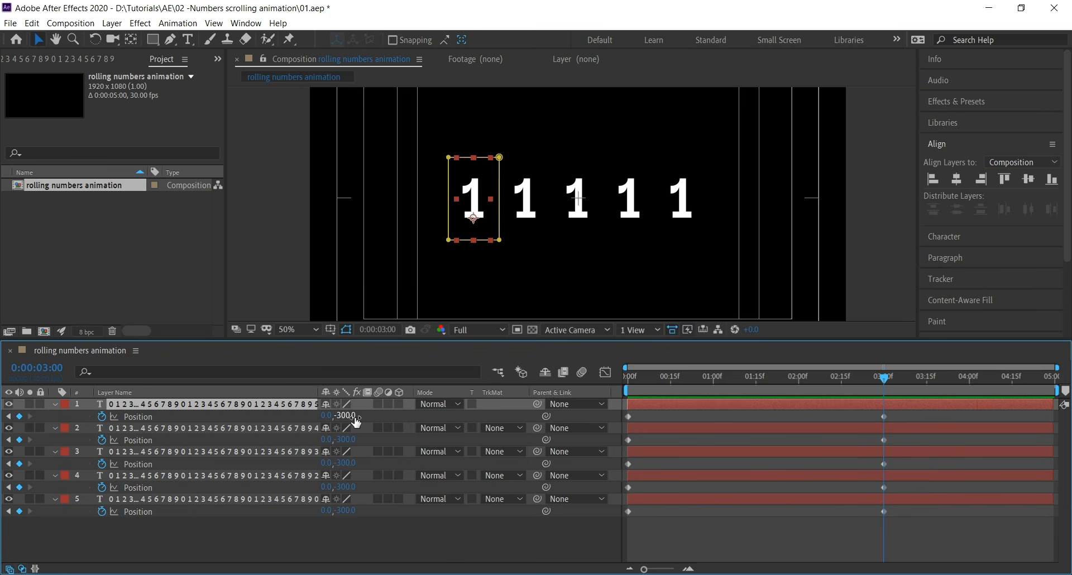
pyautogui.click(345, 441)
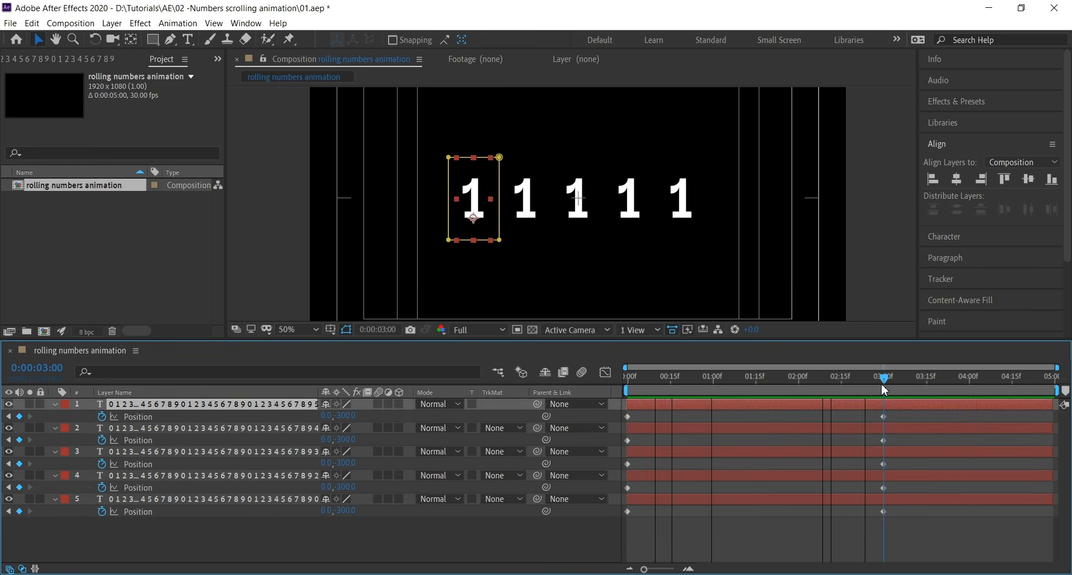
pyautogui.click(837, 428)
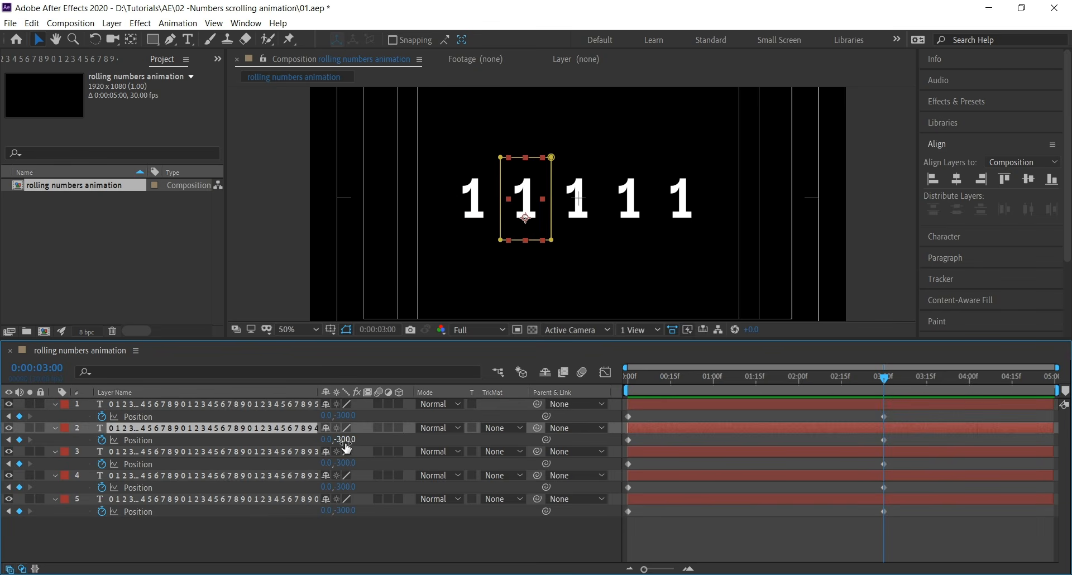
pyautogui.moveTo(345, 441); pyautogui.dragTo(32, 438)
pyautogui.moveTo(342, 441); pyautogui.dragTo(1, 163)
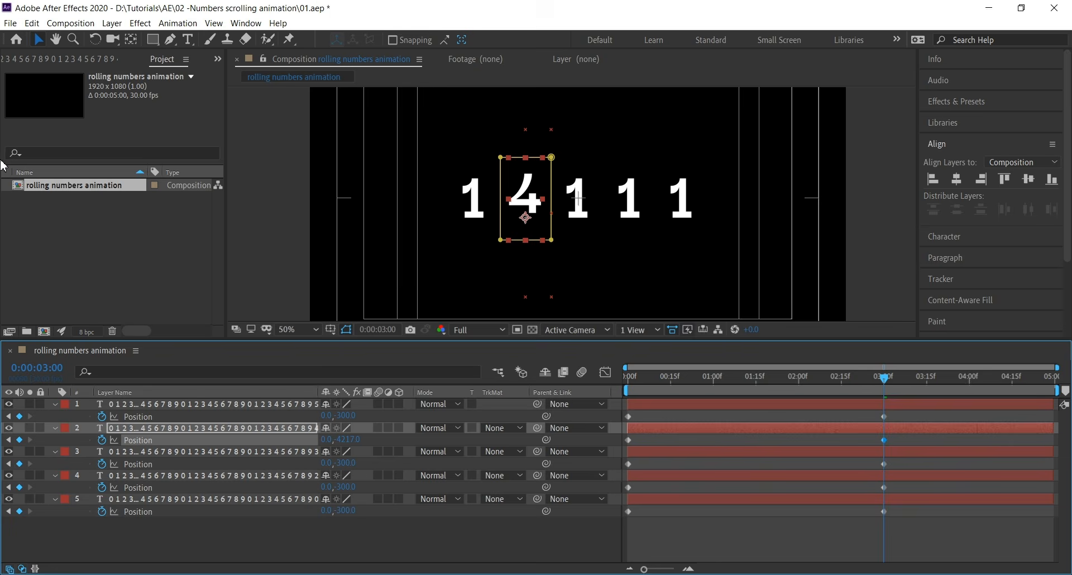
# Set the second digit layer's animator Position y value to -4500 so it rolls to the digit 5
pyautogui.moveTo(349, 441); pyautogui.dragTo(199, 441)
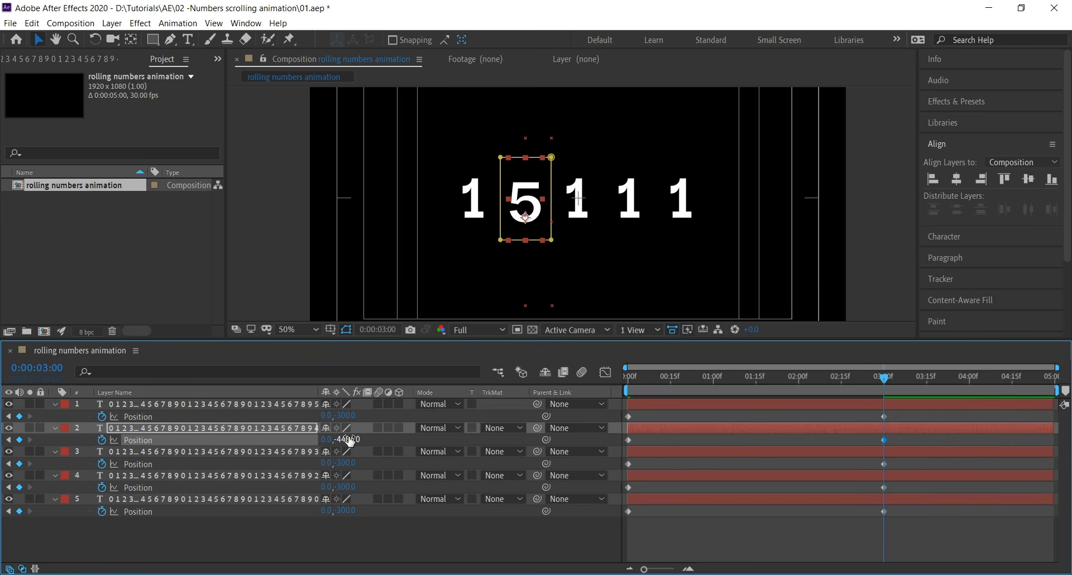
pyautogui.click(348, 440)
pyautogui.write('-4500')
# Set the third digit layer's animator Position y value to -6000 so its column lands on 0
pyautogui.click(248, 454)
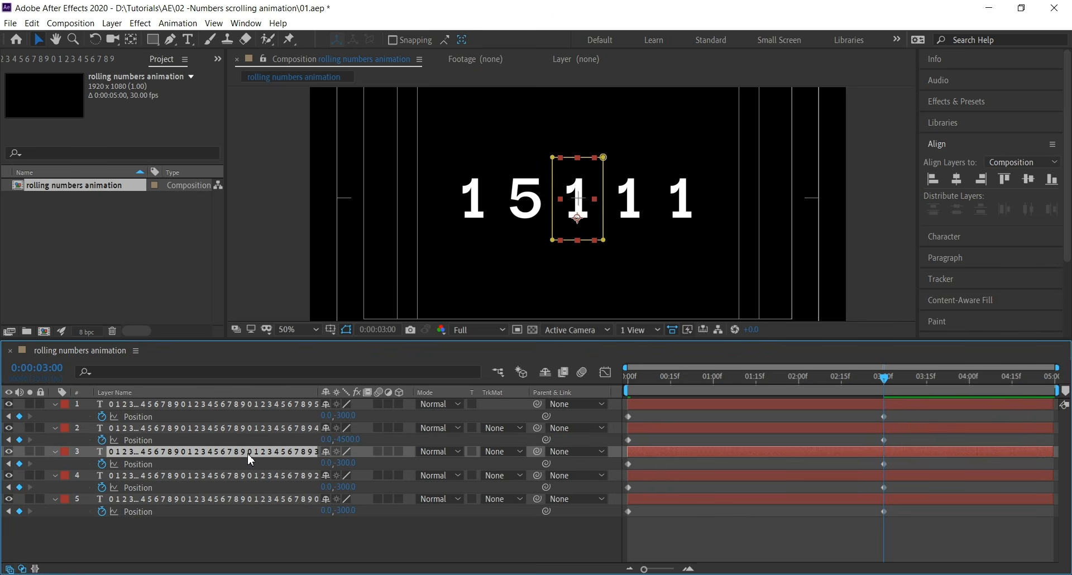
pyautogui.moveTo(343, 464); pyautogui.dragTo(246, 363)
pyautogui.moveTo(347, 465); pyautogui.dragTo(228, 334)
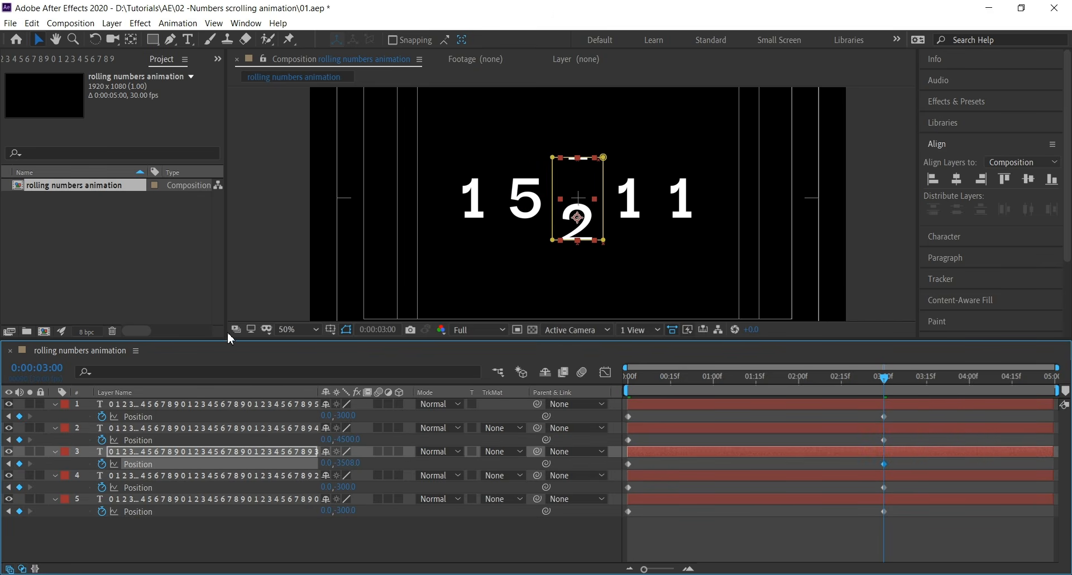
pyautogui.moveTo(336, 464); pyautogui.dragTo(227, 318)
pyautogui.moveTo(351, 465); pyautogui.dragTo(91, 119)
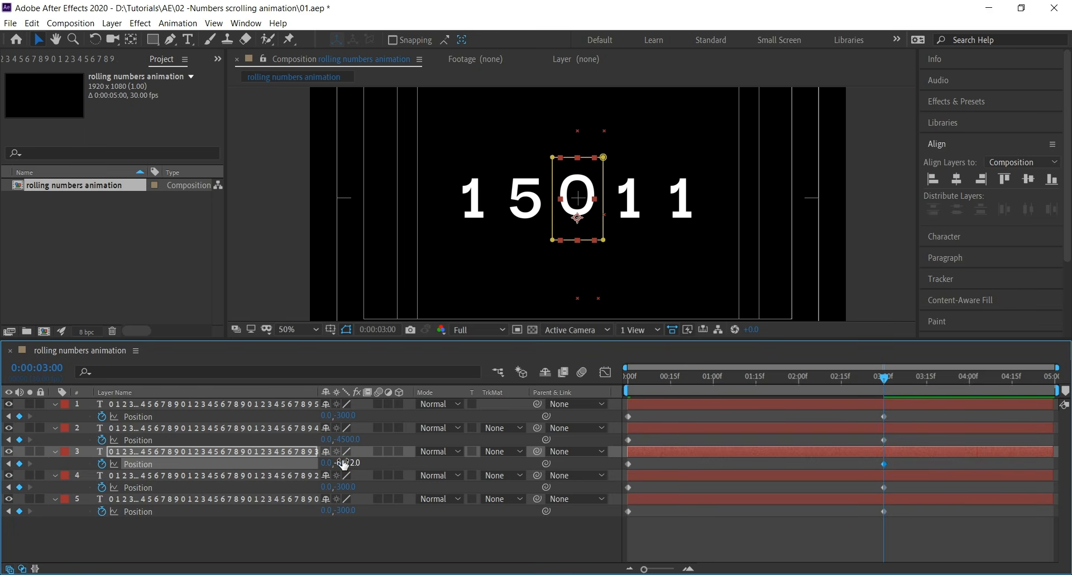
pyautogui.click(343, 464)
pyautogui.write('600')
pyautogui.press('Return')
# Set the fourth digit layer's animator Position y value to -9000
pyautogui.moveTo(339, 488); pyautogui.dragTo(72, 157)
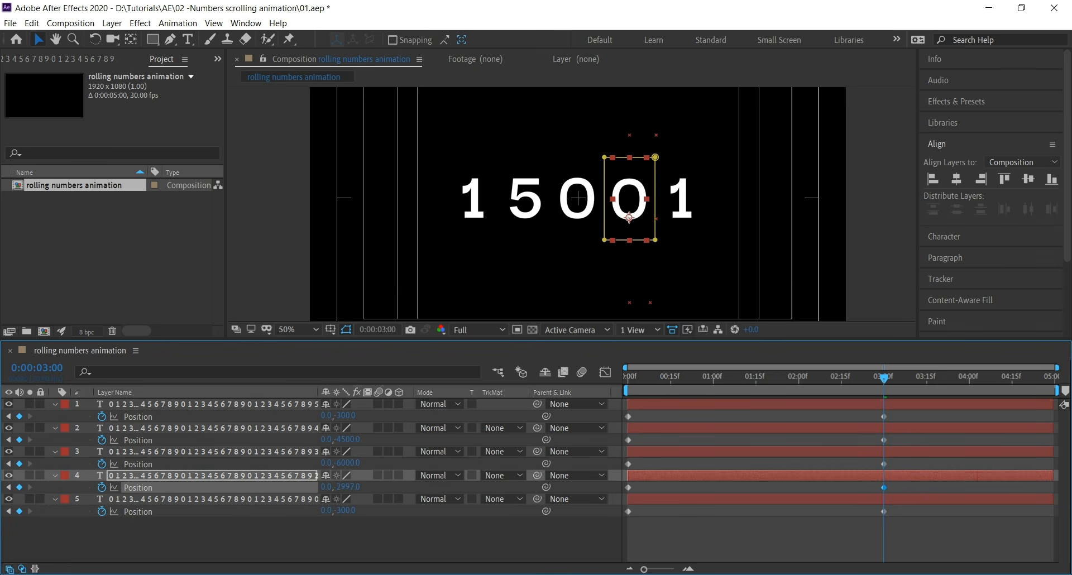
pyautogui.moveTo(345, 487); pyautogui.dragTo(235, 297)
pyautogui.click(344, 486)
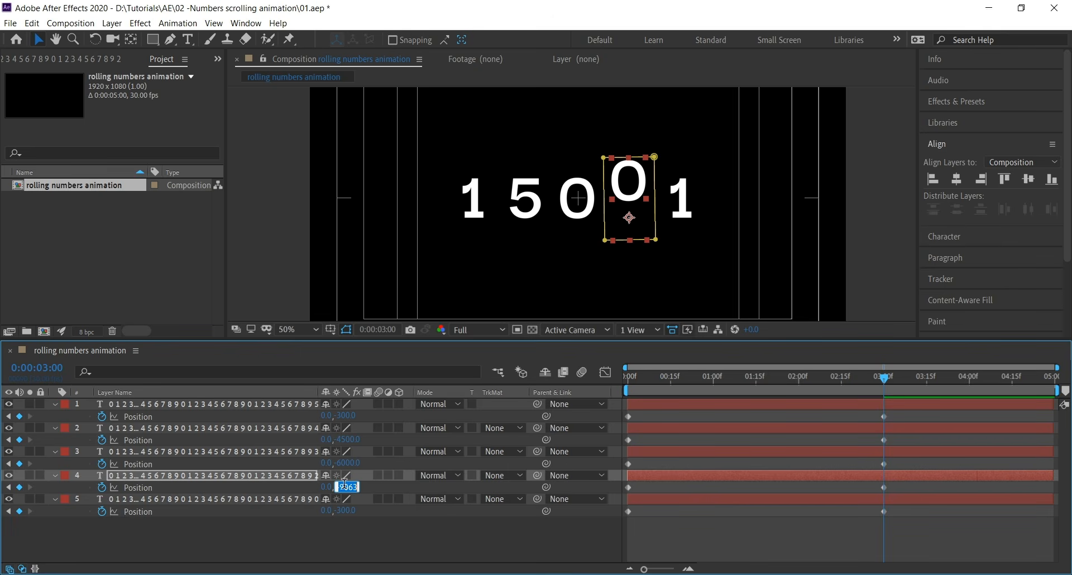
pyautogui.write('-9000')
pyautogui.press('Return')
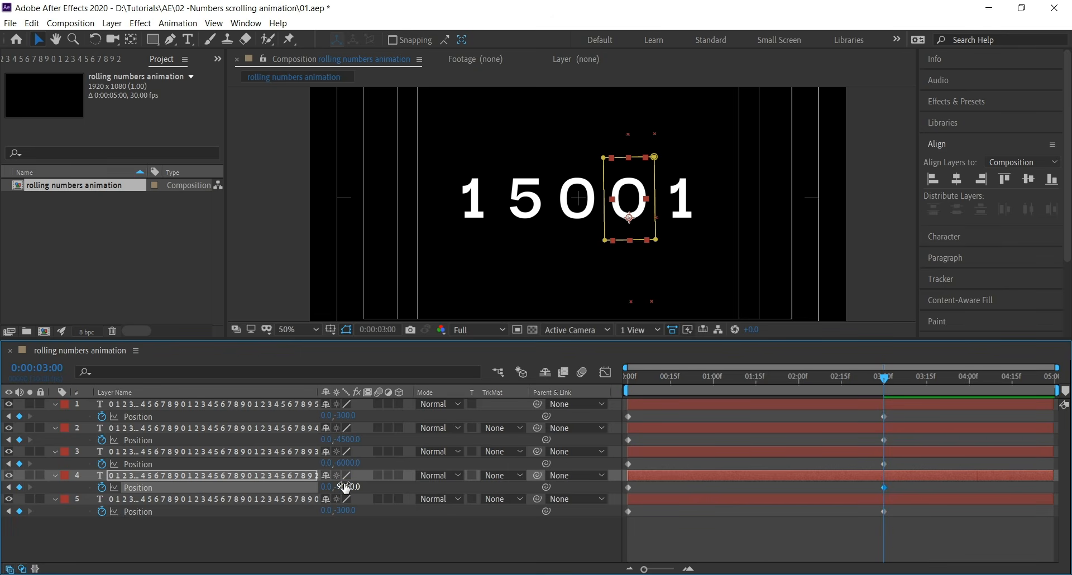
# Set the fifth digit layer's animator Position y value to -12000 so the counter reads 15000
pyautogui.moveTo(343, 511); pyautogui.dragTo(17, 62)
pyautogui.moveTo(340, 511); pyautogui.dragTo(279, 516)
pyautogui.click(346, 510)
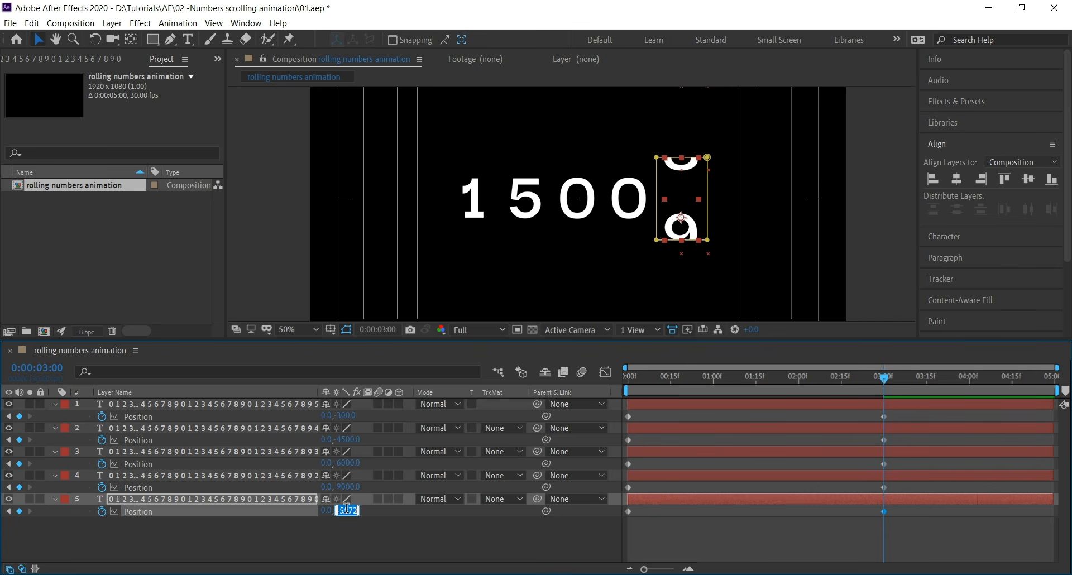
pyautogui.write('-1200')
pyautogui.press('Return')
pyautogui.click(348, 508)
pyautogui.write('-')
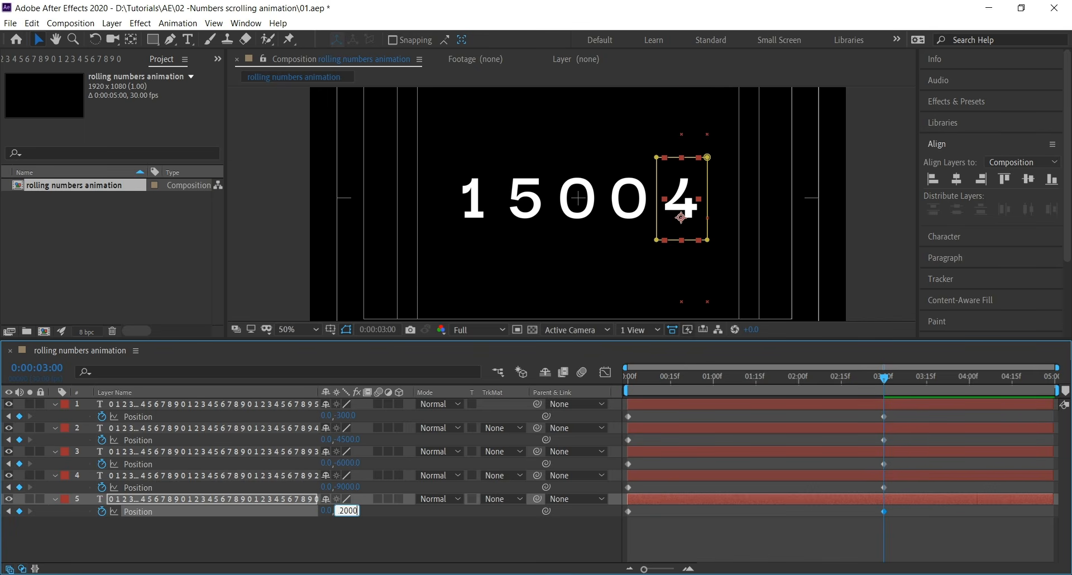
pyautogui.write('12000')
pyautogui.press('Return')
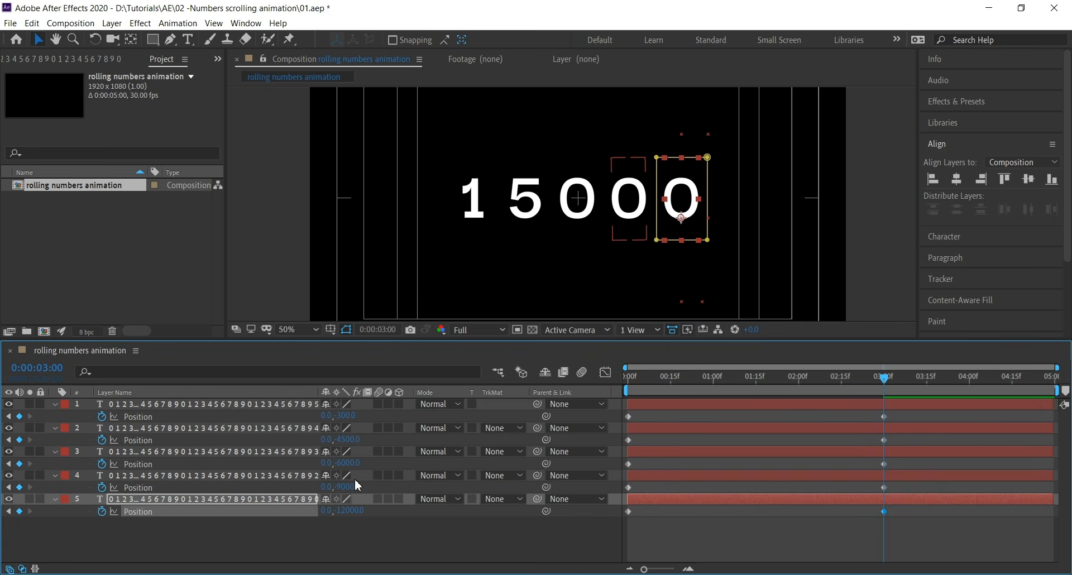
# Return to the start, select all Position keyframes, and apply Easy Ease to them
pyautogui.moveTo(397, 534); pyautogui.dragTo(187, 383)
pyautogui.moveTo(917, 380); pyautogui.dragTo(621, 379)
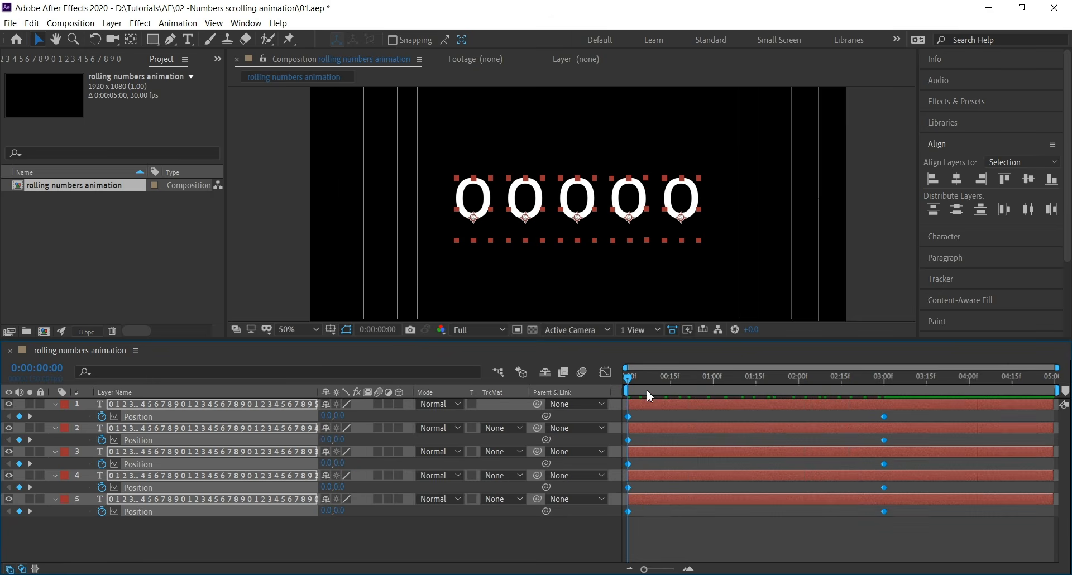
pyautogui.moveTo(943, 532); pyautogui.dragTo(596, 398)
pyautogui.rightClick(629, 416)
pyautogui.moveTo(716, 564)
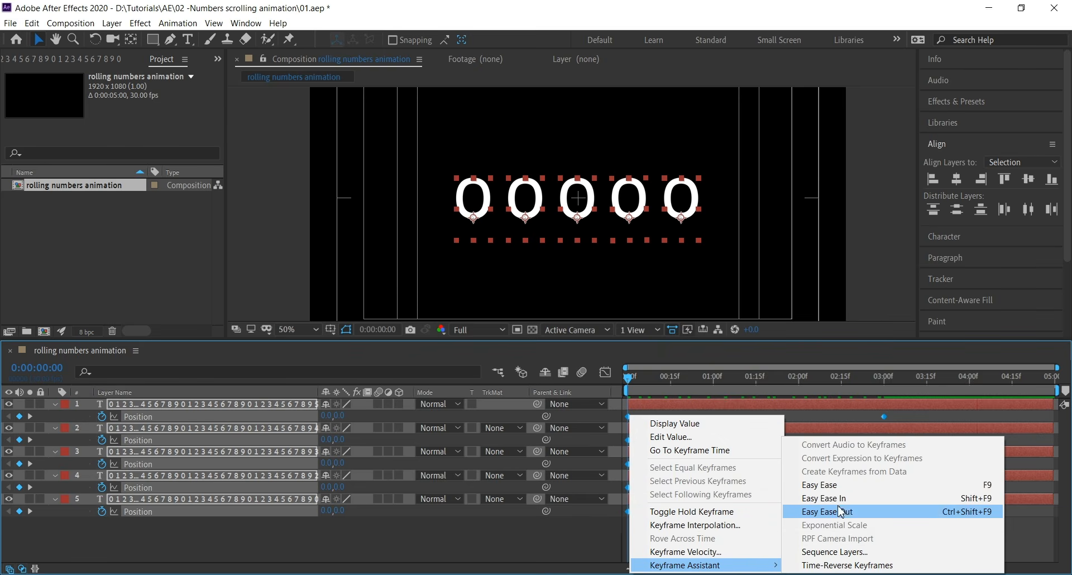
pyautogui.click(826, 485)
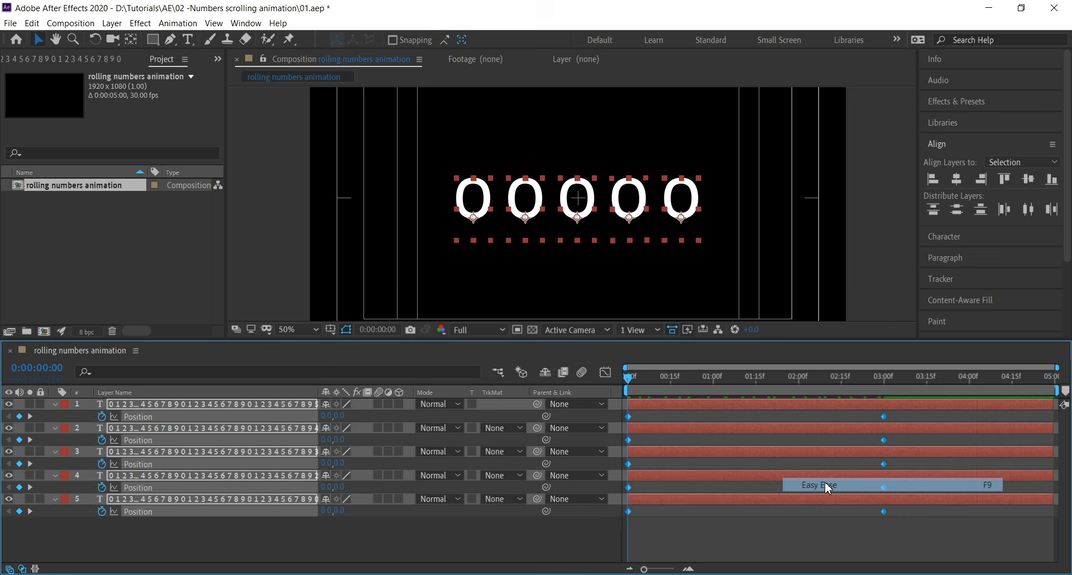
# In the Graph Editor, stretch the end keyframes' influence so the digits roll fast and settle slowly
pyautogui.click(603, 373)
pyautogui.moveTo(836, 516); pyautogui.dragTo(916, 553)
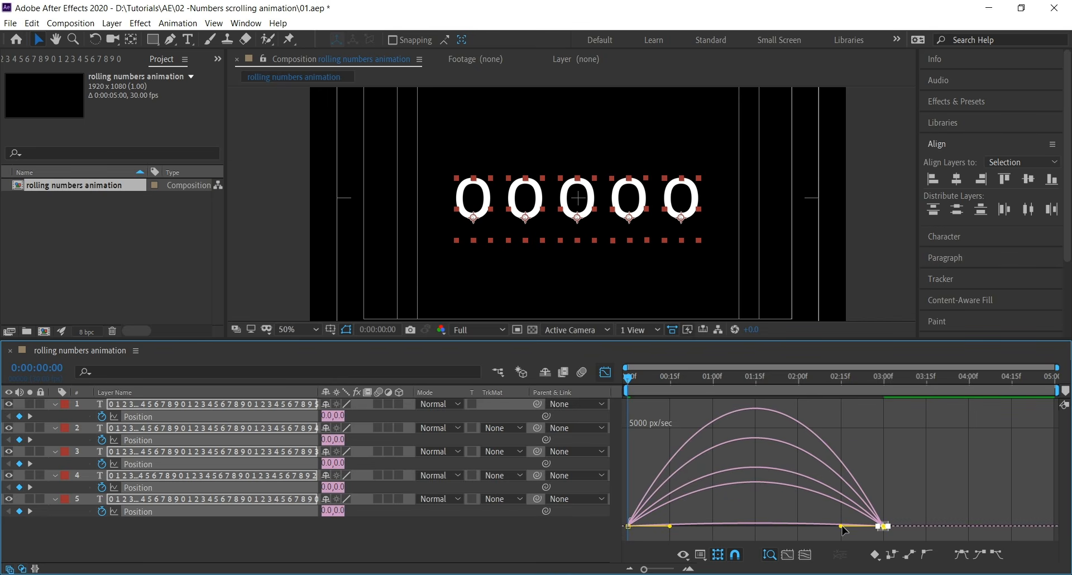
pyautogui.moveTo(841, 526); pyautogui.dragTo(749, 529)
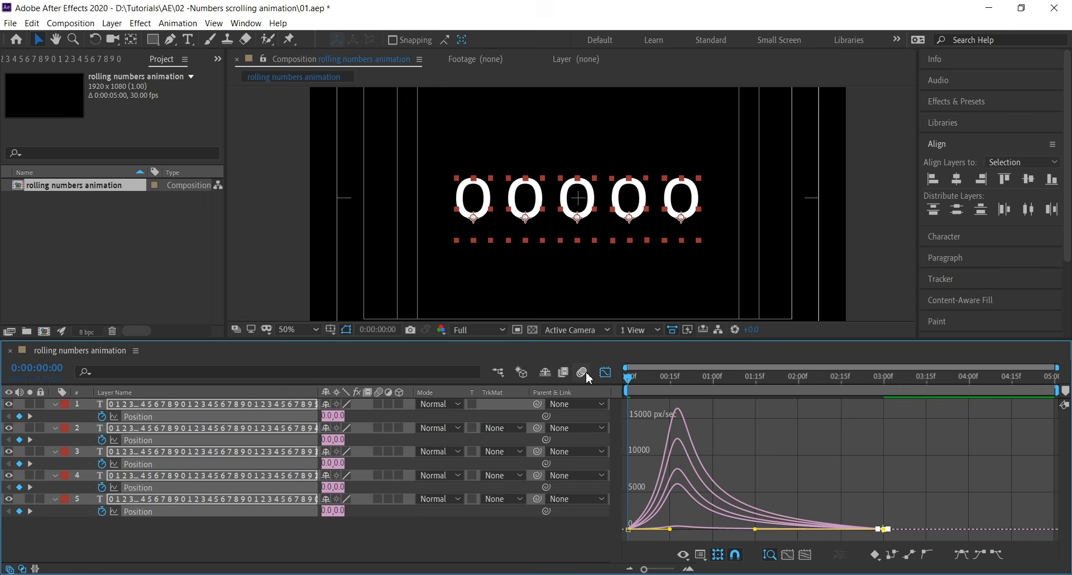
# Turn on motion blur for the digit layers and return to the layer timeline
pyautogui.click(396, 417)
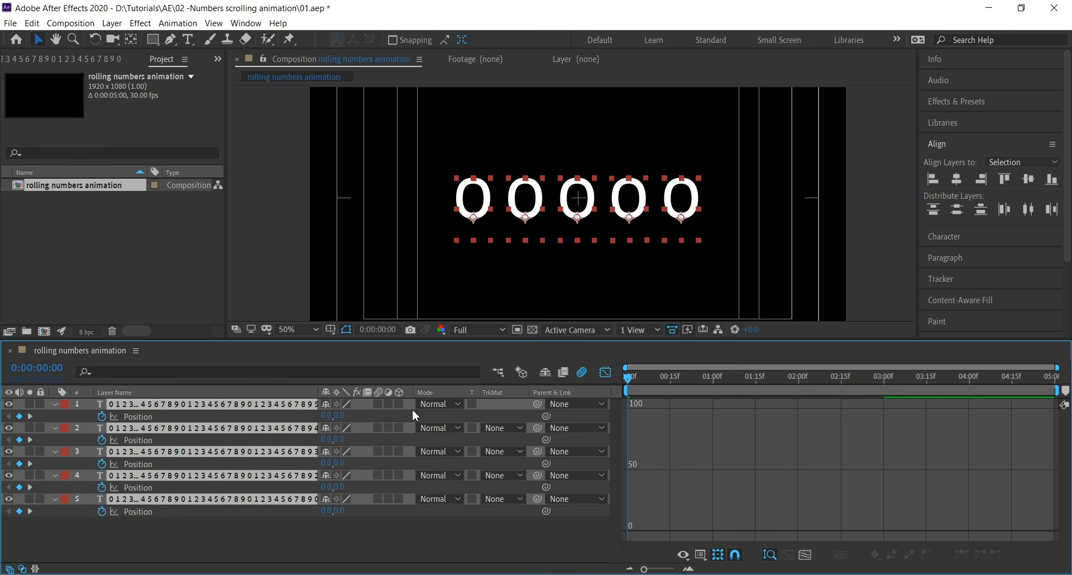
pyautogui.click(378, 404)
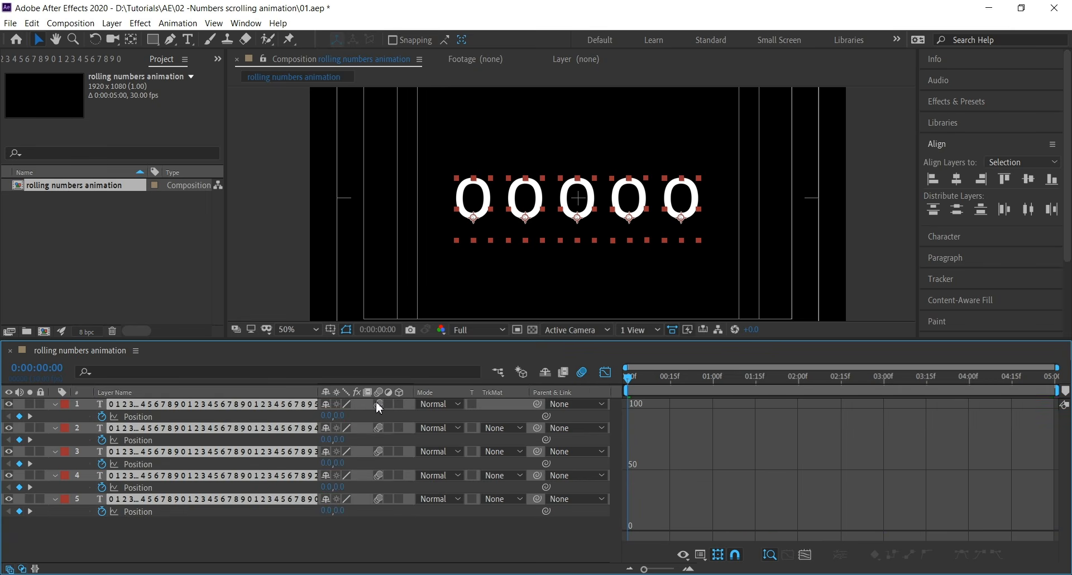
pyautogui.click(605, 373)
# Add a new adjustment layer and rename it noise
pyautogui.rightClick(425, 528)
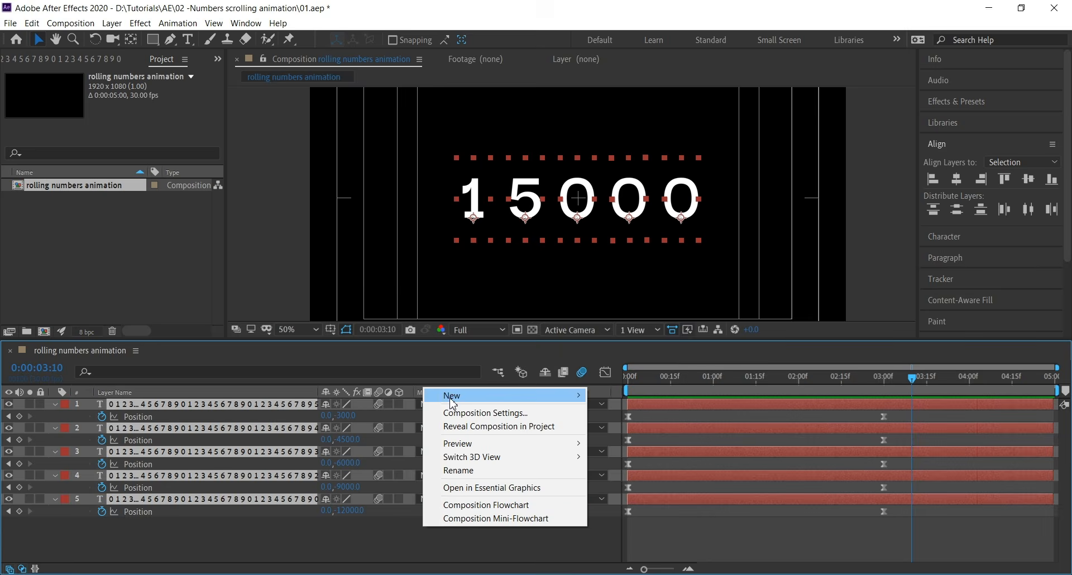
pyautogui.moveTo(452, 402)
pyautogui.click(651, 499)
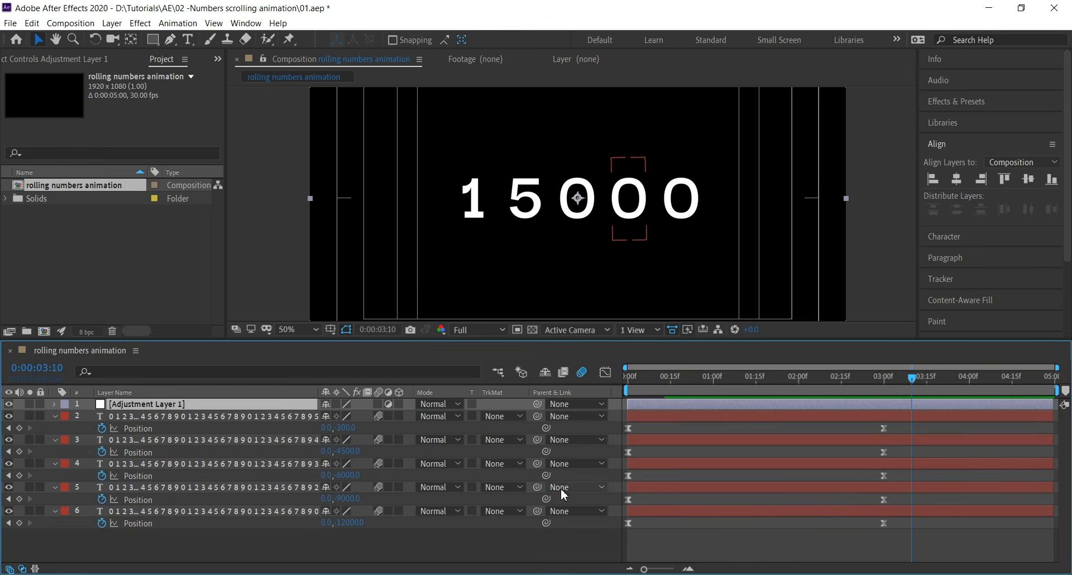
pyautogui.press('Return')
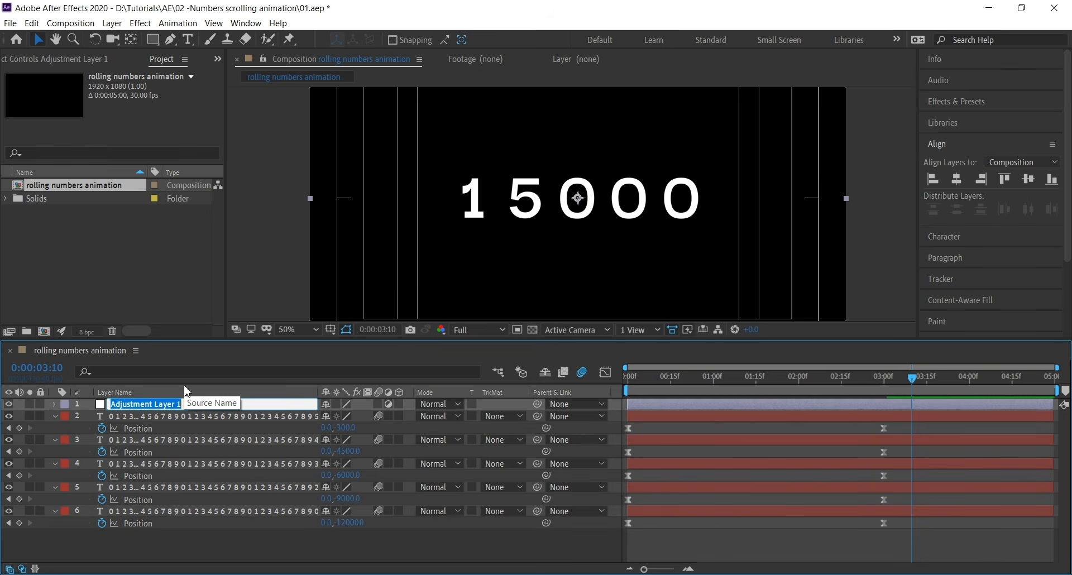
pyautogui.write('noise')
pyautogui.press('Return')
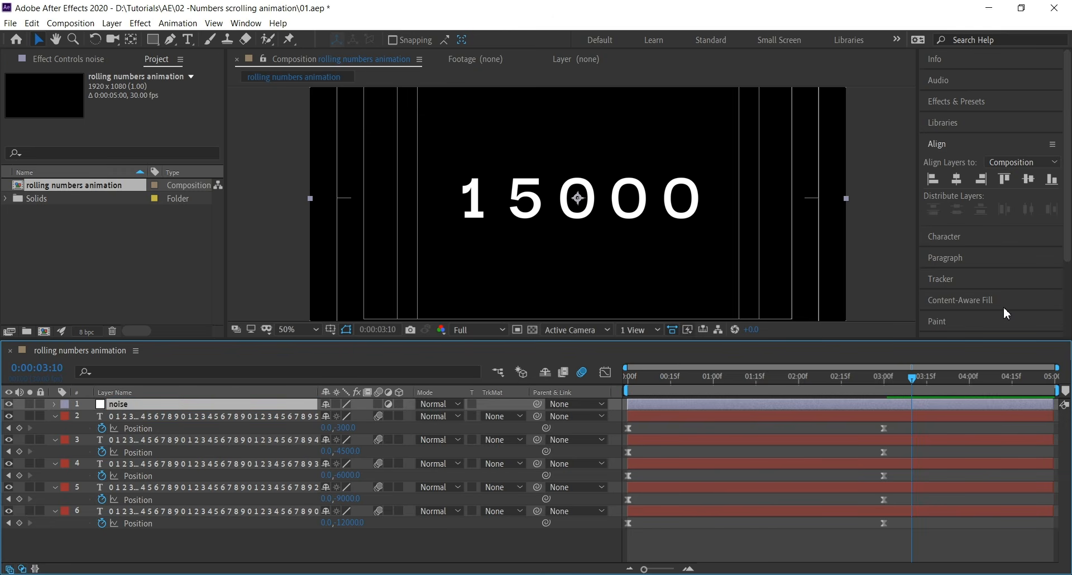
# Search the effects for noise, apply the Noise effect to the adjustment layer, and add a black solid at the bottom
pyautogui.click(965, 102)
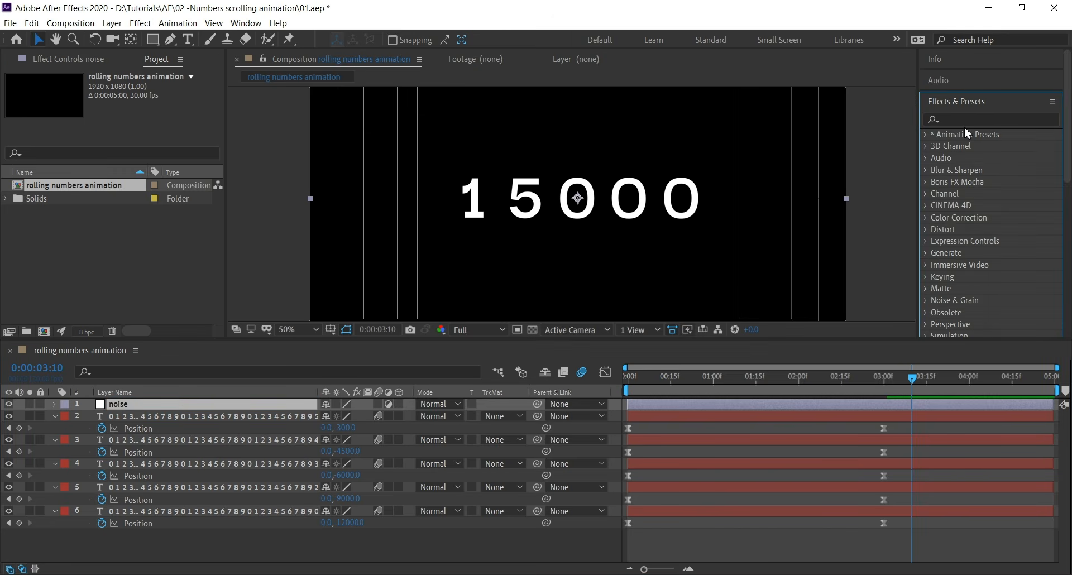
pyautogui.click(966, 119)
pyautogui.write('noise')
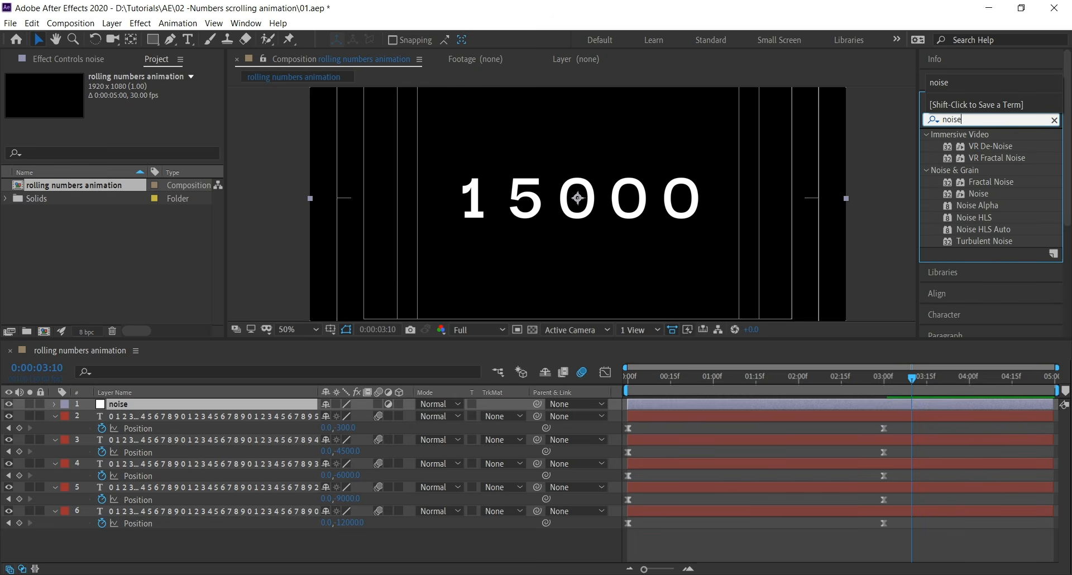
pyautogui.click(979, 195)
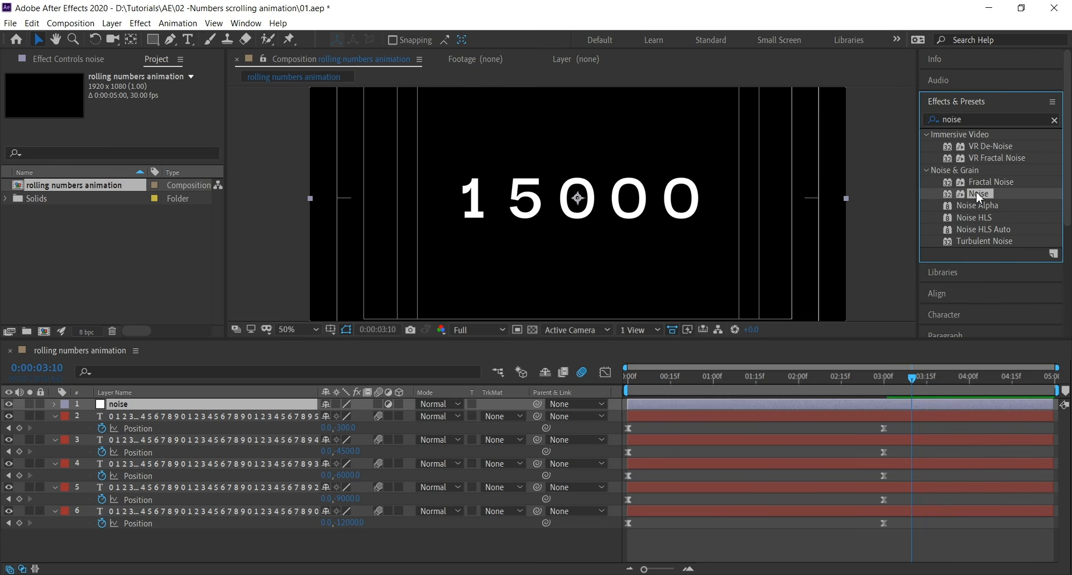
pyautogui.moveTo(227, 366); pyautogui.dragTo(213, 399)
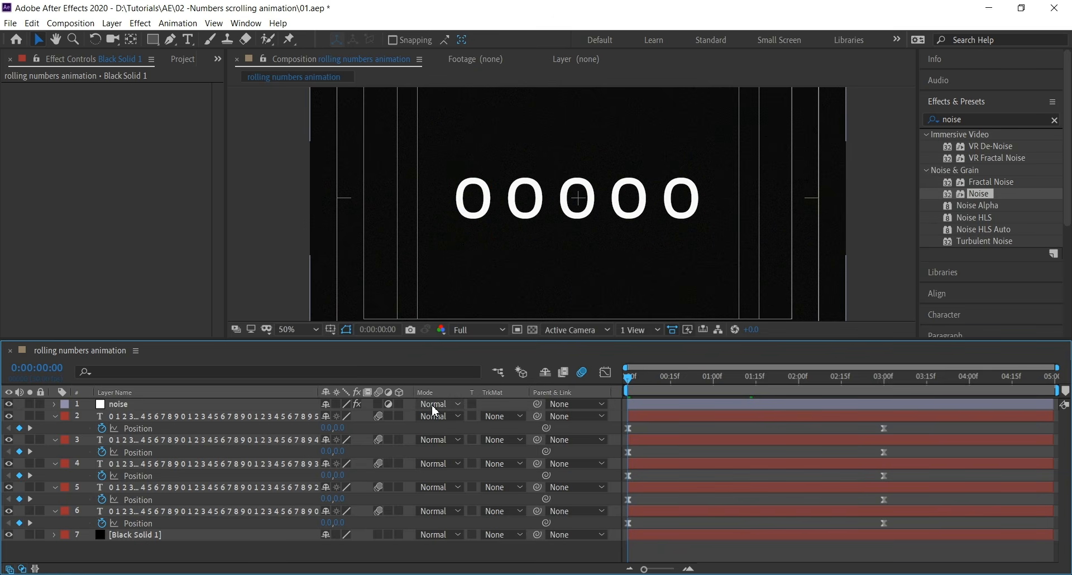
# Set the noise layer's blending mode to Overlay and preview the animation
pyautogui.click(431, 404)
pyautogui.click(479, 305)
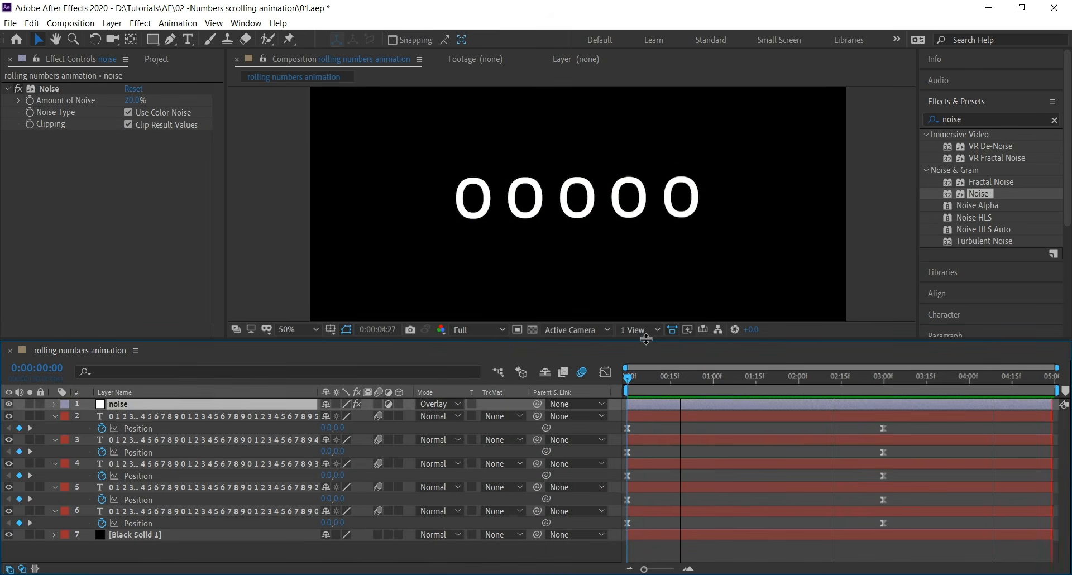
pyautogui.press('space')
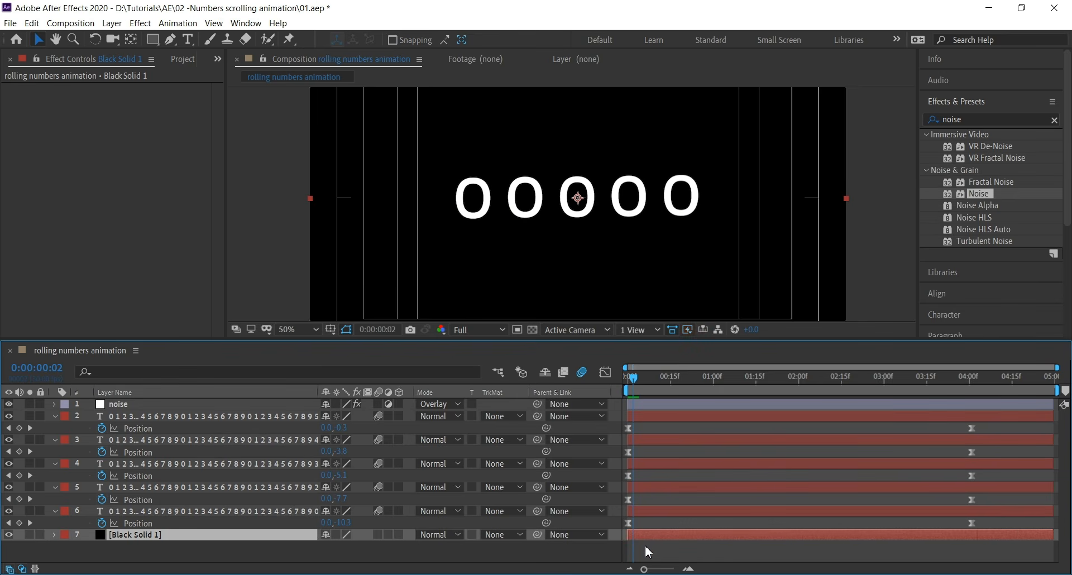
# Shift the digit layers' Position keyframes so the roll starts slightly later and ends around 4 seconds, then preview
pyautogui.moveTo(646, 550); pyautogui.dragTo(645, 431)
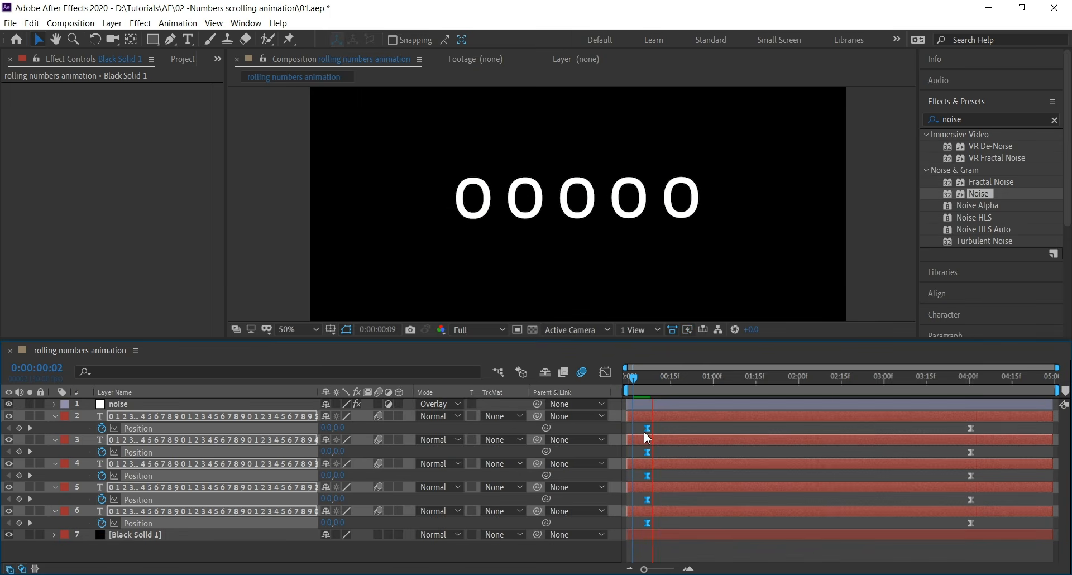
pyautogui.press('space')
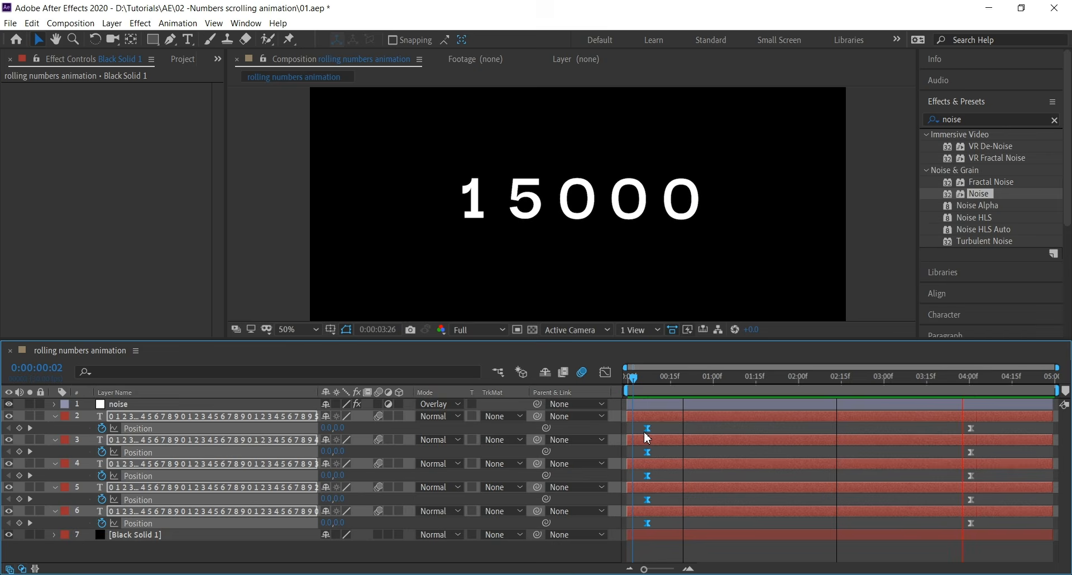
pyautogui.press('space')
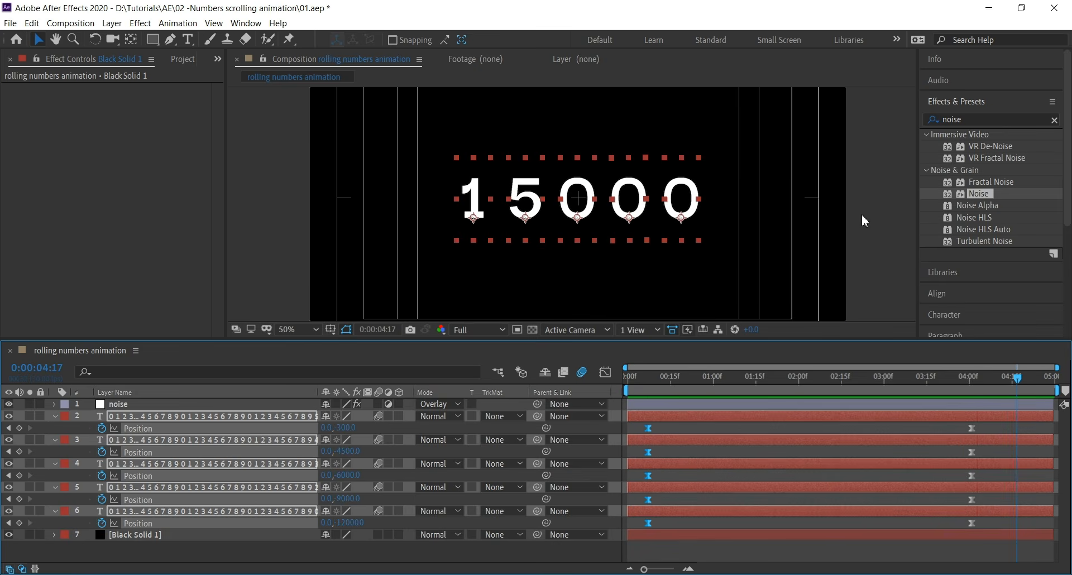
# Maximize the composition viewer, fit the view to the window, and play the animation from the start
pyautogui.press('`')
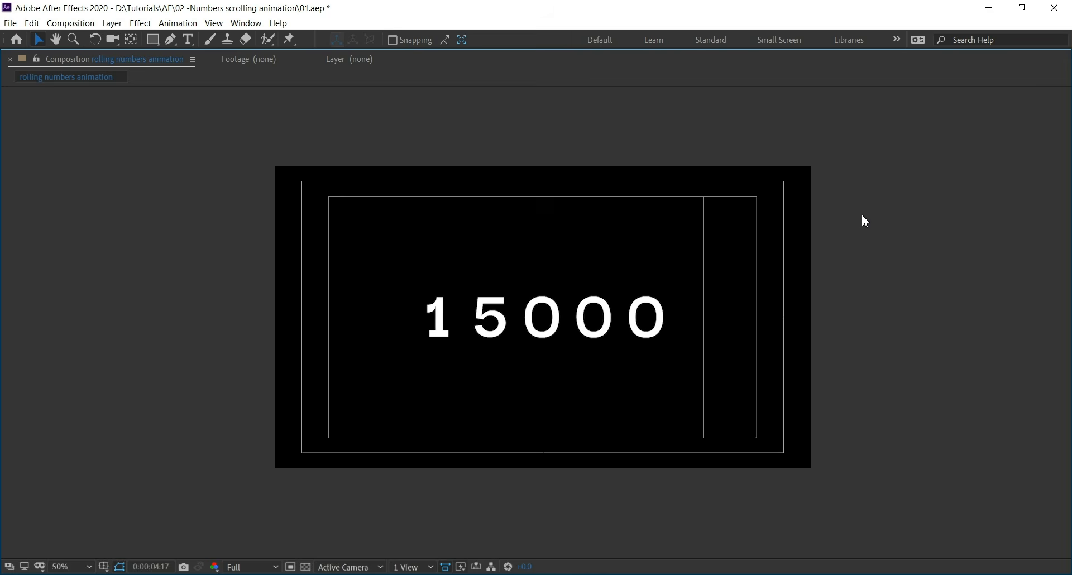
pyautogui.click(862, 221)
pyautogui.press('Home')
pyautogui.press('space')
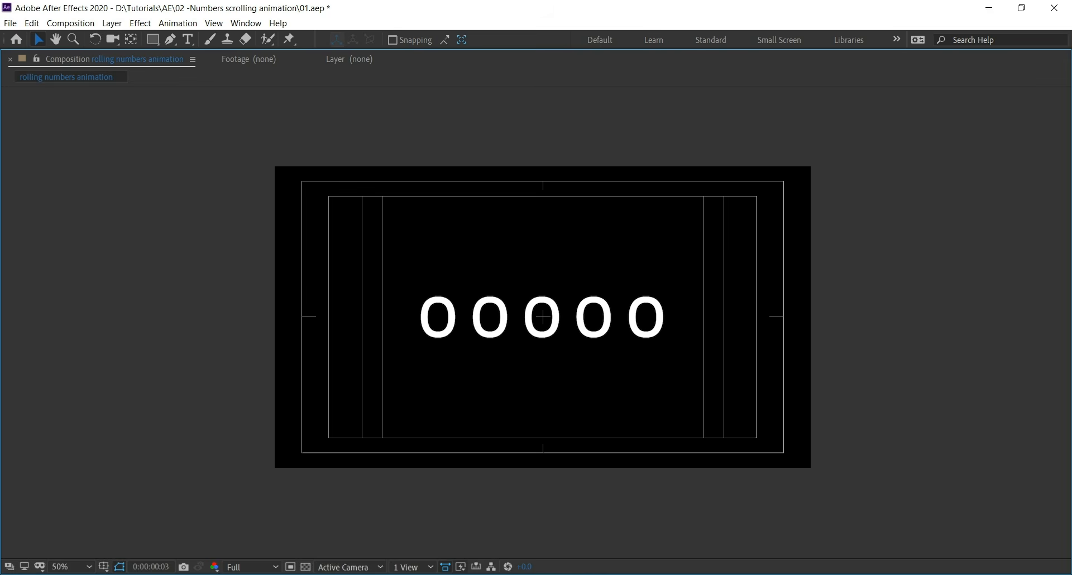
pyautogui.click(65, 567)
pyautogui.click(78, 313)
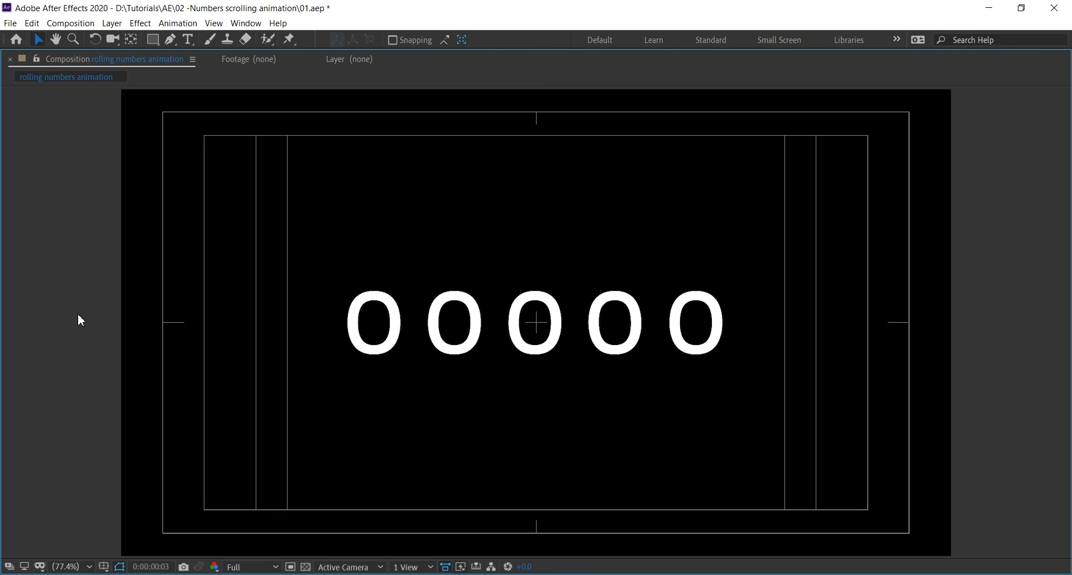
pyautogui.press('space')
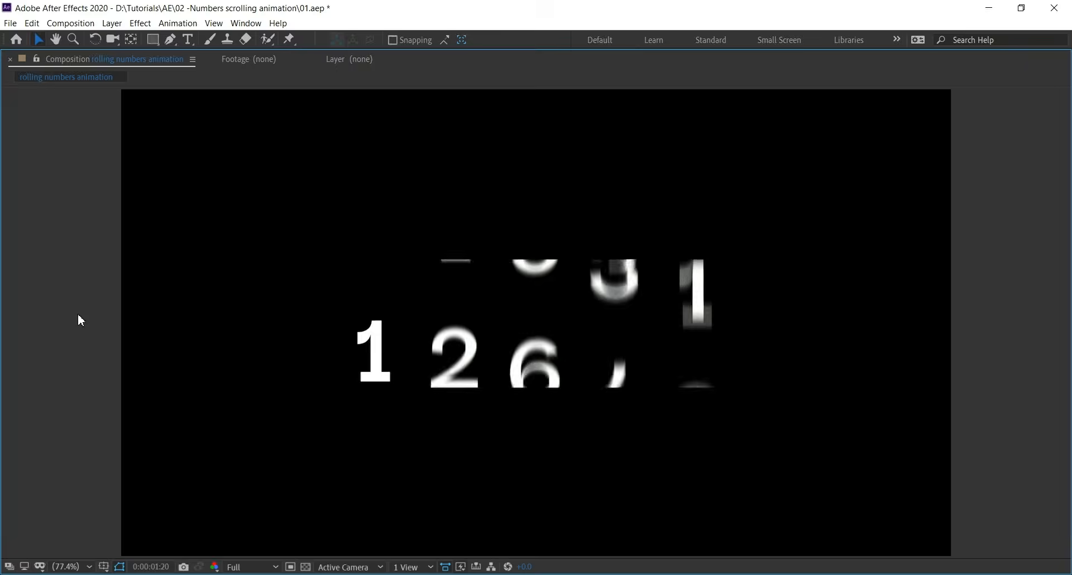